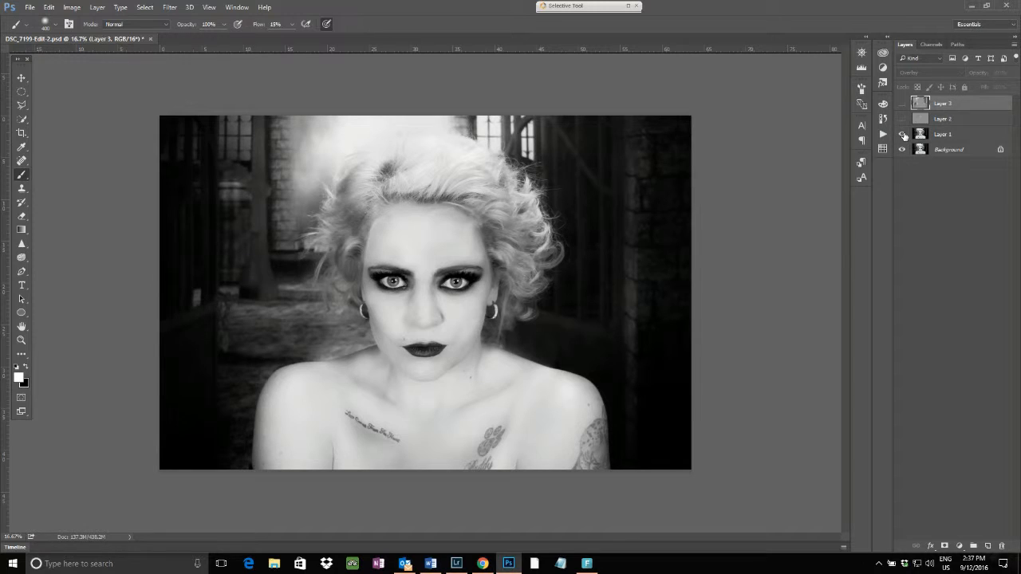
Step: Compare the portrait with Layer 2 and Layer 3 shown and hidden
left_click(902, 119)
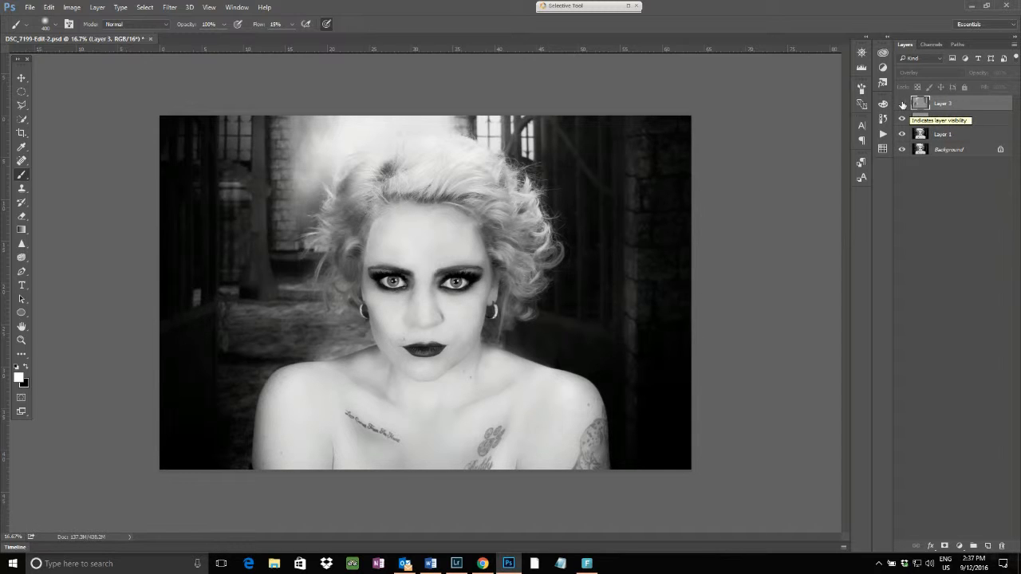
left_click(902, 104)
left_click(902, 104)
left_click(902, 105)
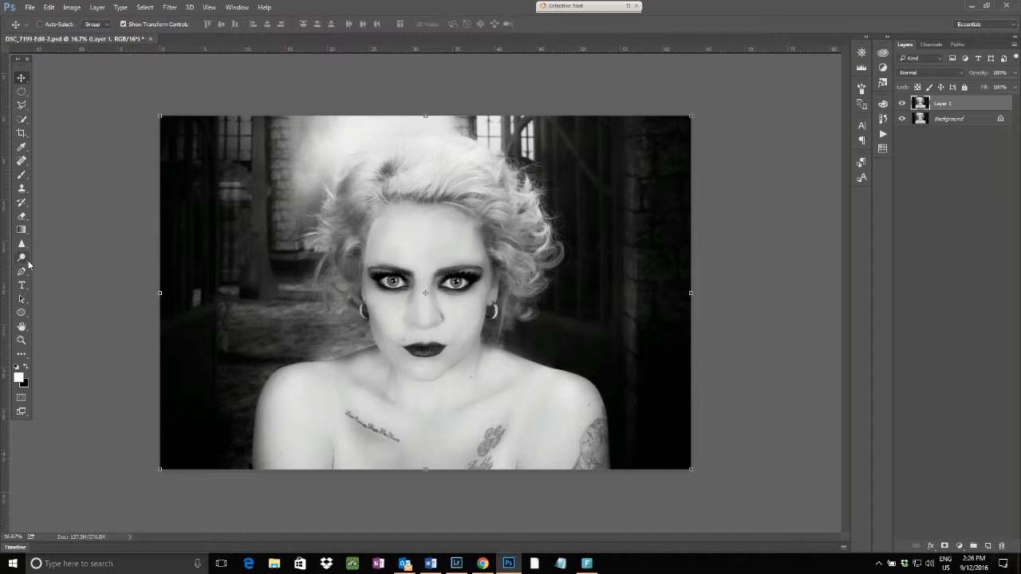
Step: Set up the Dodge tool with the Midtones range and 16% exposure
left_click(27, 262)
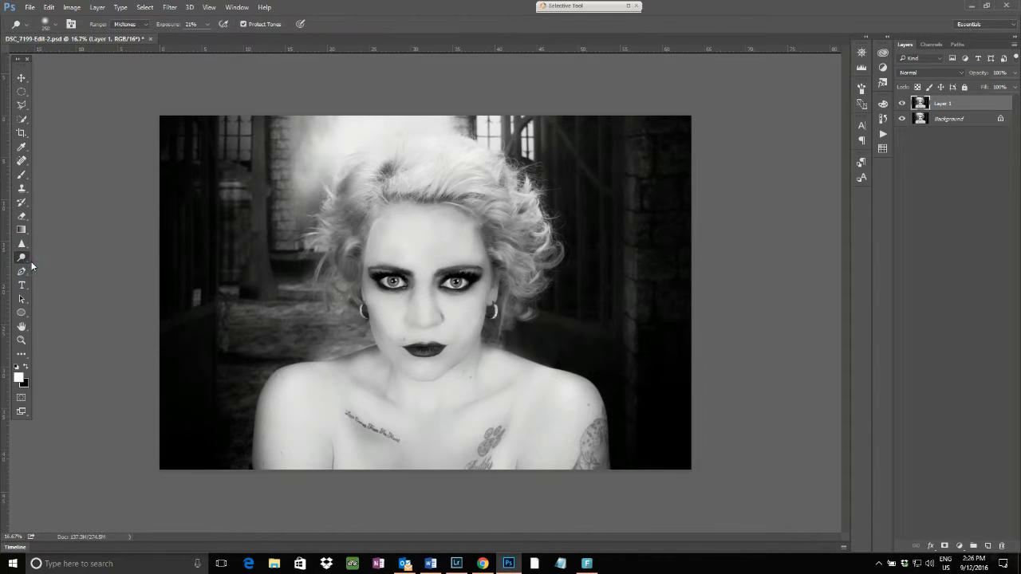
right_click(28, 263)
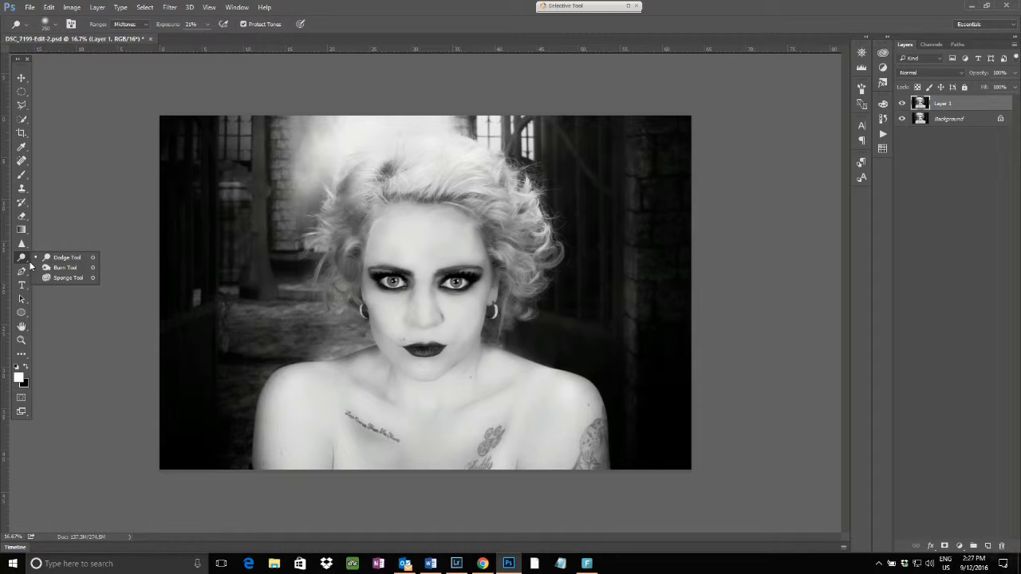
left_click(77, 257)
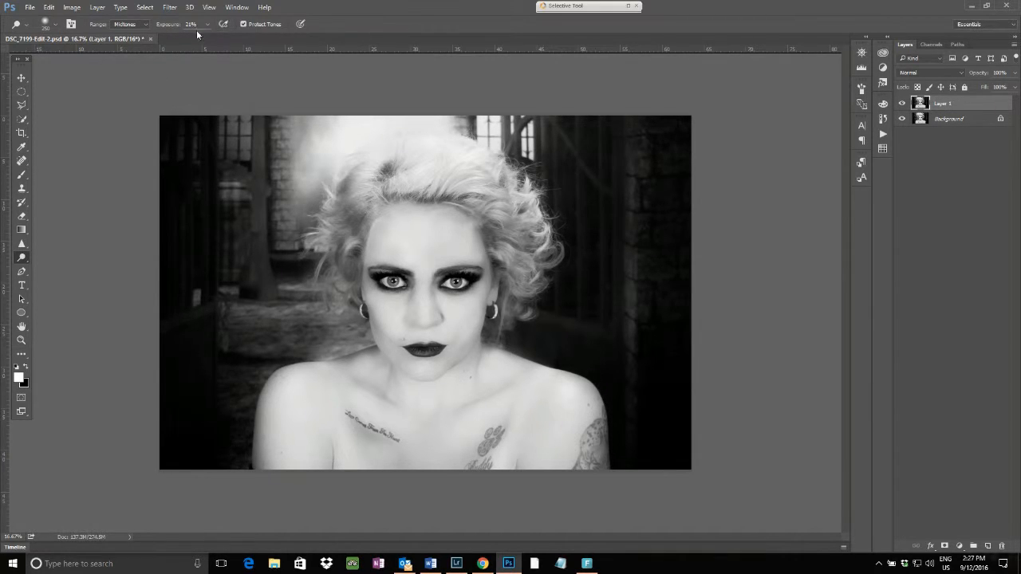
left_click(146, 28)
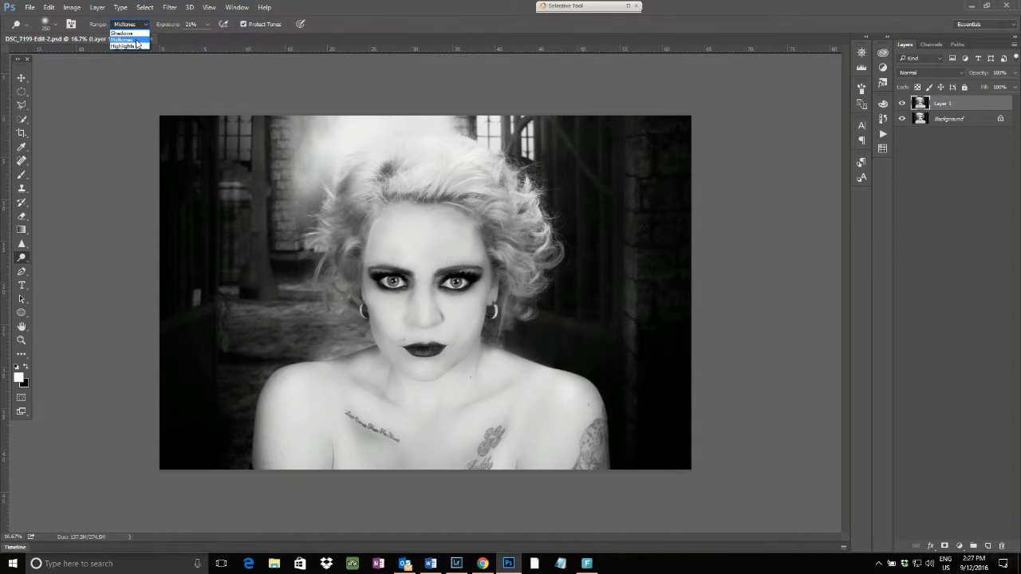
left_click(139, 39)
left_click(56, 26)
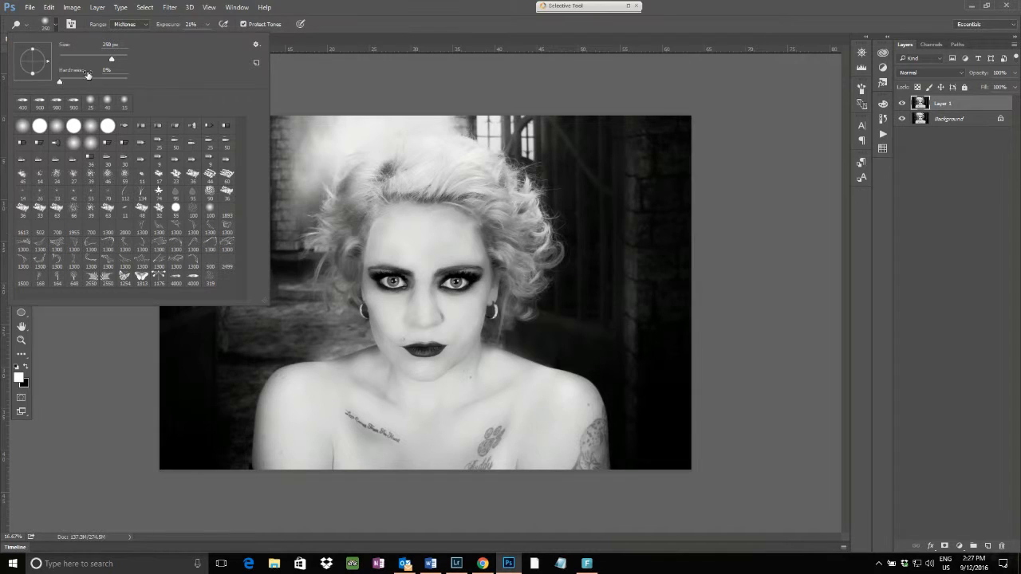
left_click(192, 23)
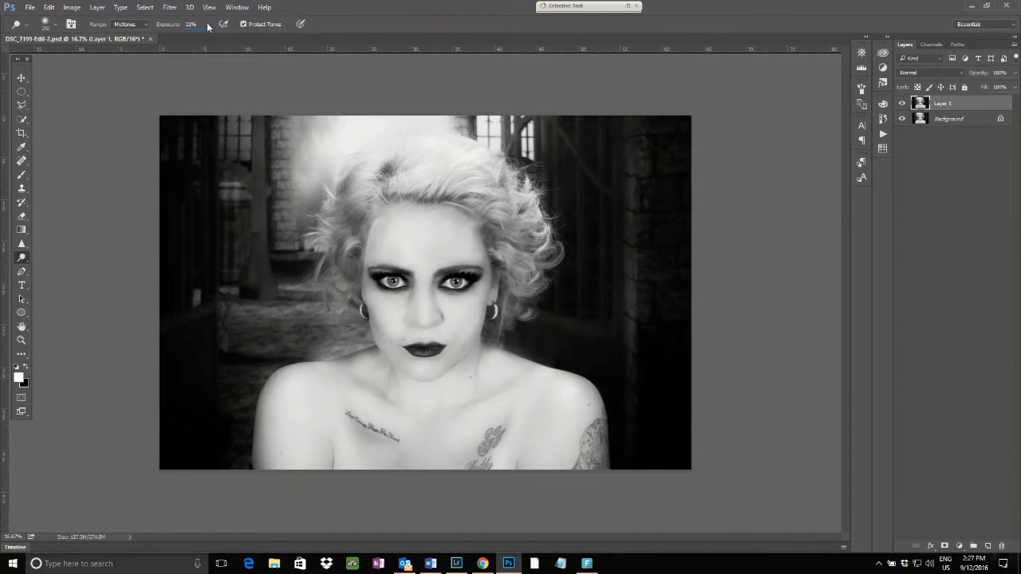
left_click(207, 26)
left_click_drag(205, 40, 203, 42)
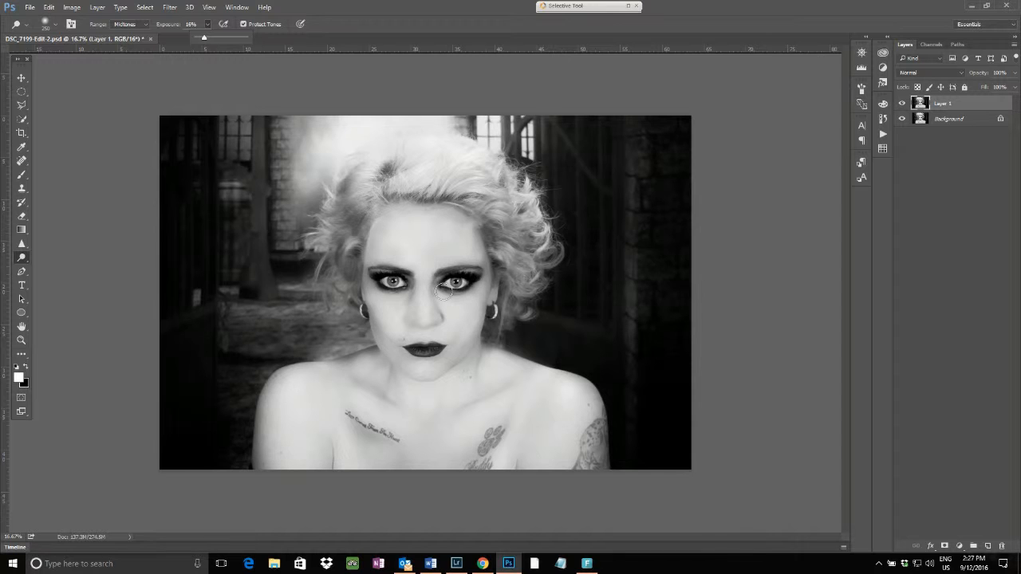
Step: Dodge both cheeks and the bridge of the nose on Layer 1 with a smaller brush
key("ctrl+plus")
key("ctrl+plus")
key("ctrl+plus")
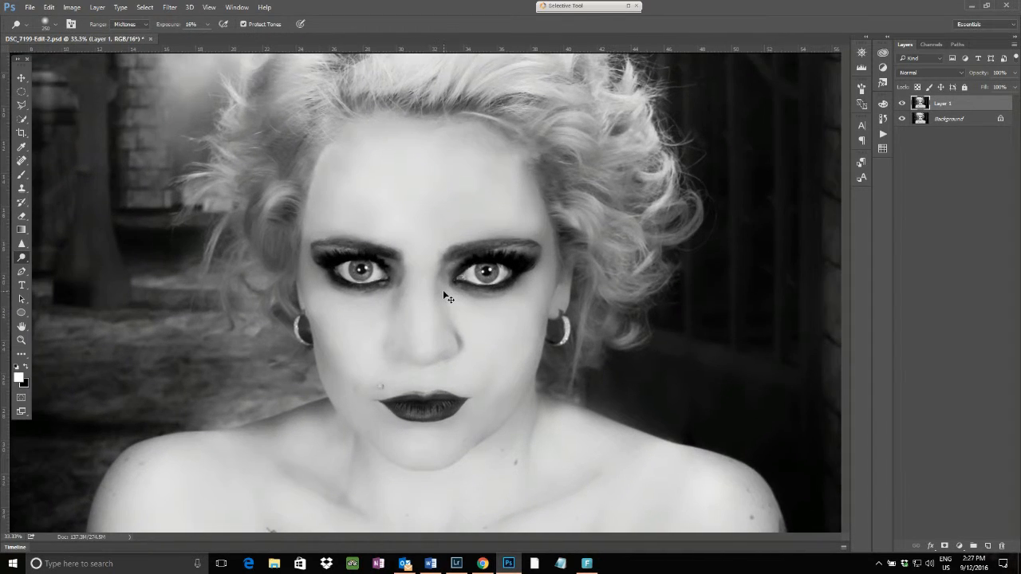
key("ctrl+plus")
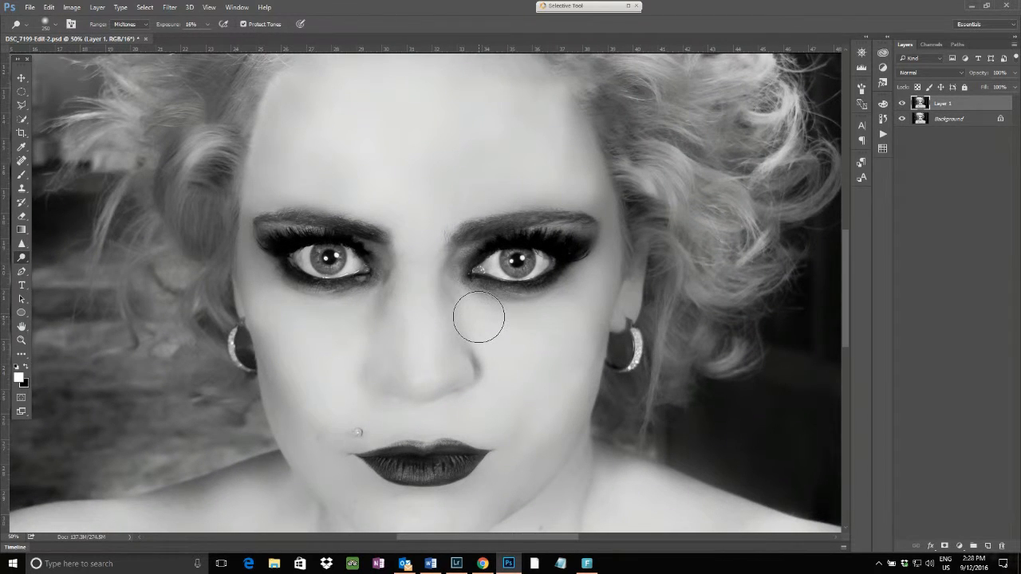
key("bracketleft")
key("bracketleft")
key("bracketleft")
mouse_move(490, 322)
left_mouse_down()
mouse_move(551, 318)
mouse_move(496, 324)
mouse_move(590, 293)
mouse_move(539, 336)
mouse_move(552, 332)
mouse_move(496, 347)
mouse_move(535, 341)
mouse_move(503, 354)
mouse_move(582, 308)
mouse_move(512, 387)
mouse_move(559, 324)
mouse_move(516, 369)
mouse_move(600, 308)
mouse_move(540, 372)
mouse_move(515, 339)
left_mouse_up()
left_click_drag(420, 263, 414, 349)
mouse_move(362, 309)
left_mouse_down()
mouse_move(303, 325)
mouse_move(273, 316)
mouse_move(321, 337)
mouse_move(349, 321)
mouse_move(296, 318)
mouse_move(260, 293)
mouse_move(304, 321)
mouse_move(340, 317)
mouse_move(315, 370)
mouse_move(362, 400)
left_mouse_up()
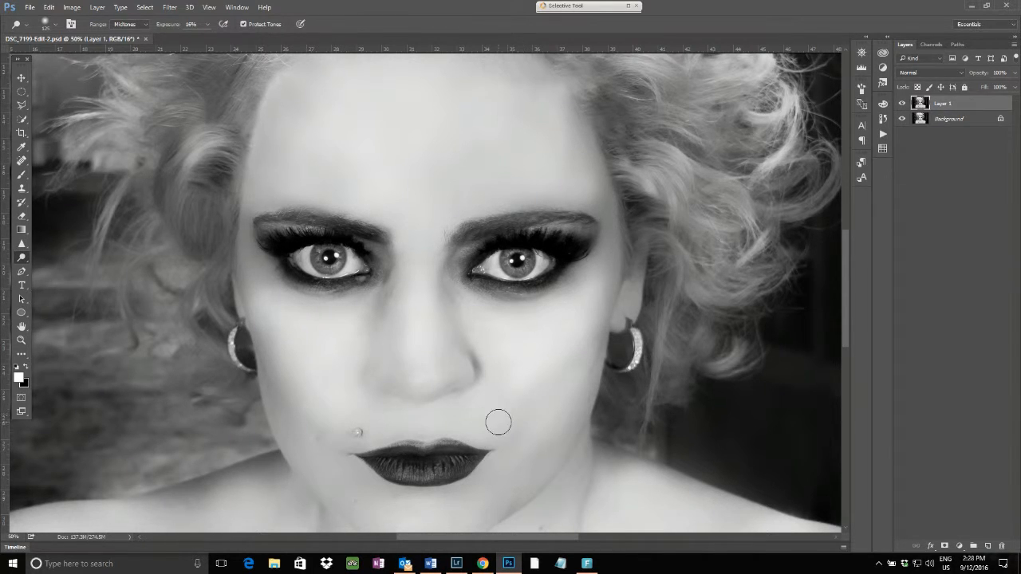
Step: Dodge the chin and the whites of both eyes
scroll(498, 421, "down", 2)
mouse_move(436, 473)
left_mouse_down()
mouse_move(415, 491)
mouse_move(447, 489)
mouse_move(419, 473)
left_mouse_up()
mouse_move(492, 231)
left_mouse_down()
mouse_move(511, 220)
mouse_move(540, 233)
left_mouse_up()
mouse_move(381, 228)
left_mouse_down()
mouse_move(351, 224)
mouse_move(337, 236)
mouse_move(302, 217)
mouse_move(301, 228)
left_mouse_up()
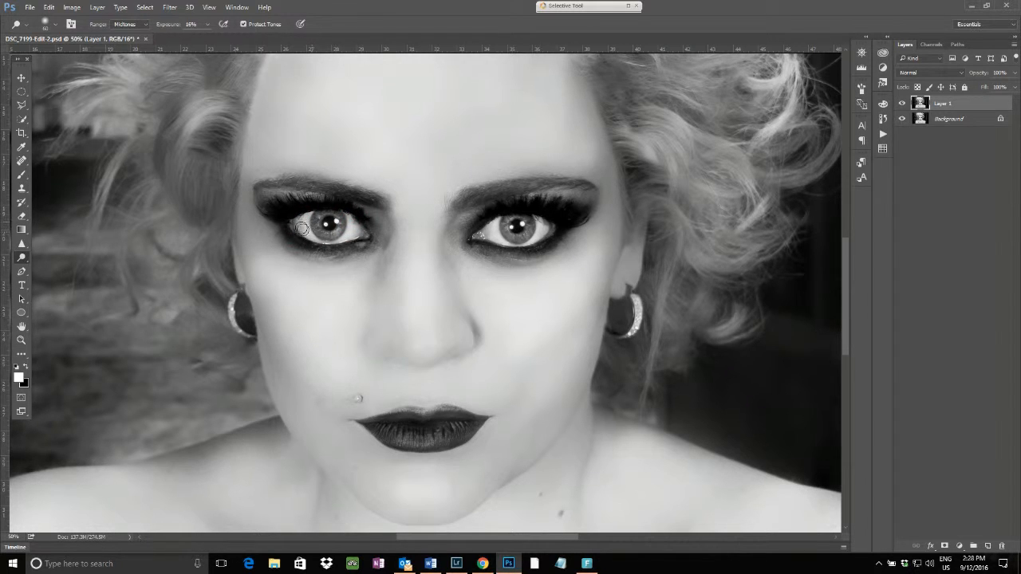
Step: Dodge the forehead with a 600 px brush
scroll(477, 268, "up", 3)
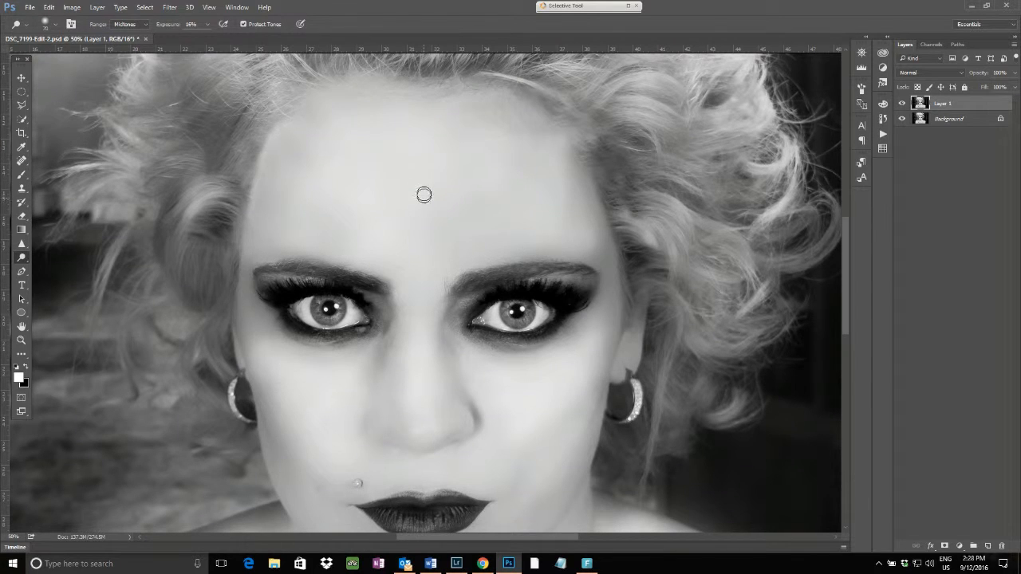
key("bracketright")
key("bracketright")
key("bracketright")
key("bracketright")
key("bracketright")
key("bracketright")
key("bracketright")
key("bracketright")
key("bracketright")
key("bracketright")
key("bracketright")
key("bracketright")
mouse_move(401, 184)
left_mouse_down()
mouse_move(438, 176)
mouse_move(488, 186)
mouse_move(401, 175)
mouse_move(407, 171)
mouse_move(517, 186)
left_mouse_up()
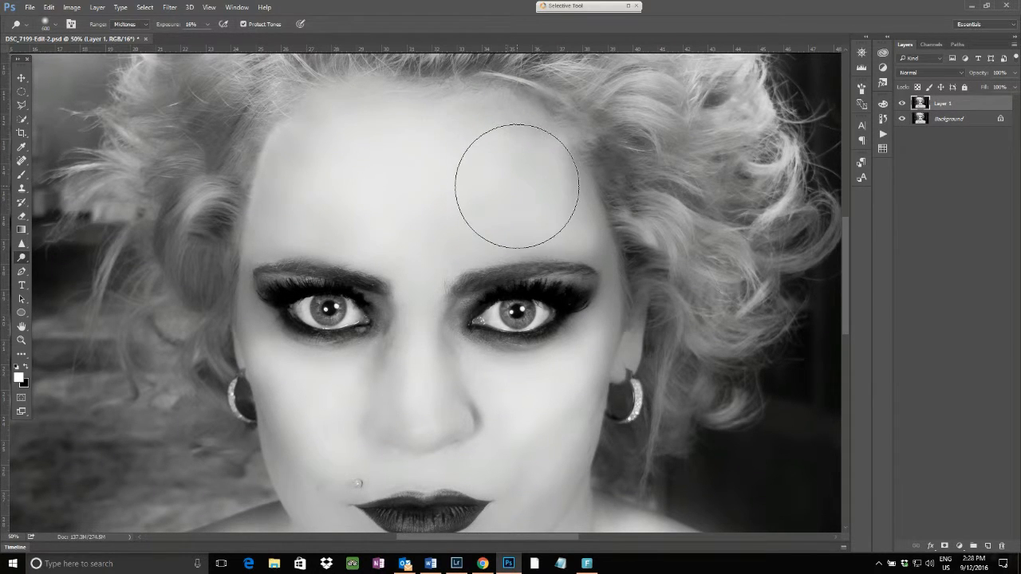
Step: Dodge the hoop earring, the piercing above the lip and the curls on both sides of the head
key("ctrl+minus")
key("ctrl+minus")
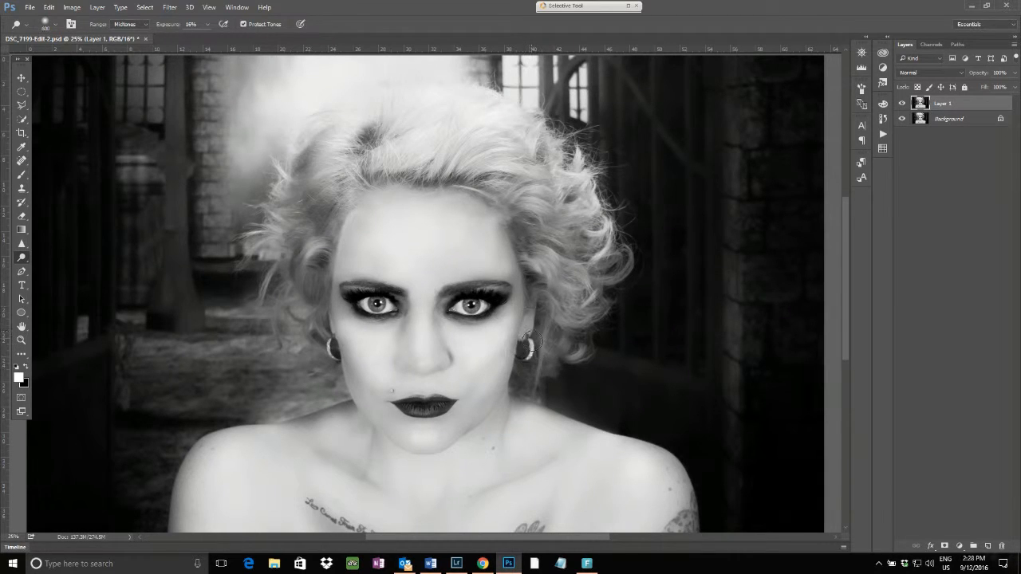
left_click_drag(531, 341, 528, 354)
left_click(391, 391)
key("bracketright")
key("bracketright")
key("bracketright")
mouse_move(475, 164)
left_mouse_down()
mouse_move(478, 152)
mouse_move(437, 141)
mouse_move(439, 119)
mouse_move(539, 162)
mouse_move(535, 198)
mouse_move(562, 239)
mouse_move(592, 247)
left_mouse_up()
left_click_drag(319, 200, 279, 267)
Step: Dodge the skin near the collarbone above the paw tattoo with a smaller brush
scroll(527, 359, "down", 3)
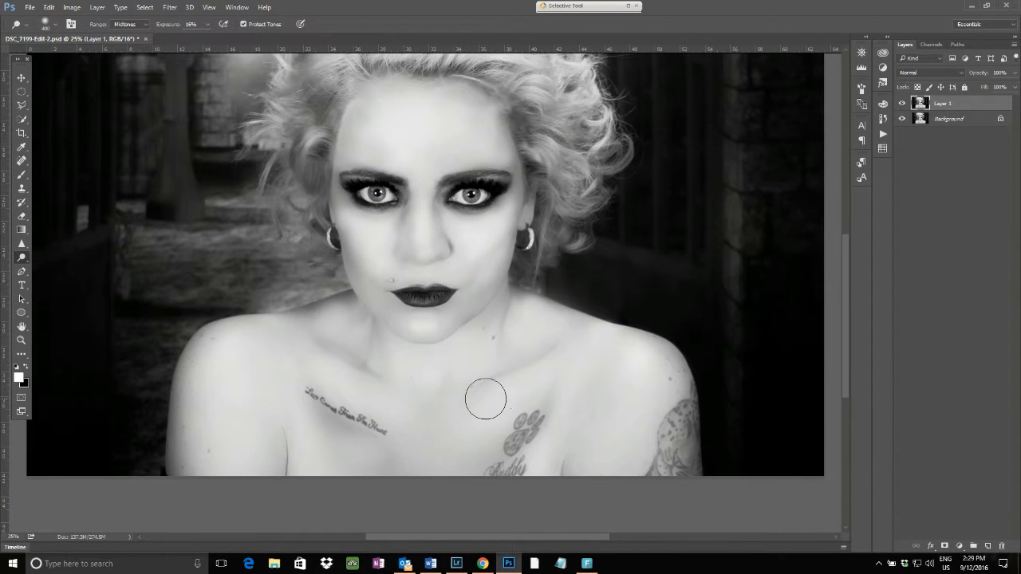
key("bracketleft")
key("bracketleft")
key("bracketleft")
key("bracketleft")
key("bracketleft")
left_click(574, 358)
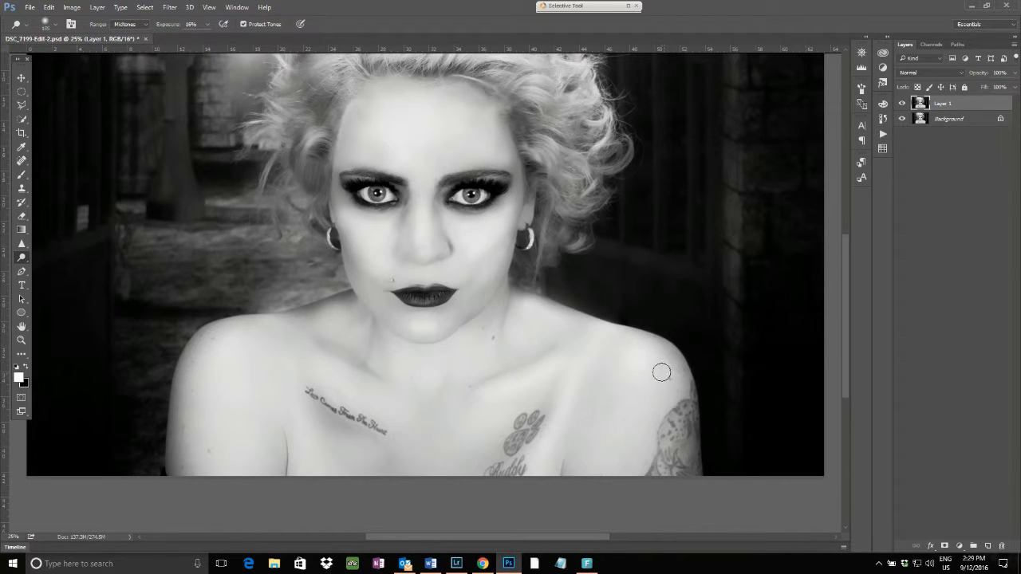
Step: Dodge the shoulder above the arm tattoo with a 400 px brush
key("bracketright")
key("bracketright")
key("bracketright")
key("bracketright")
key("bracketright")
mouse_move(635, 353)
left_mouse_down()
mouse_move(673, 371)
mouse_move(677, 391)
left_mouse_up()
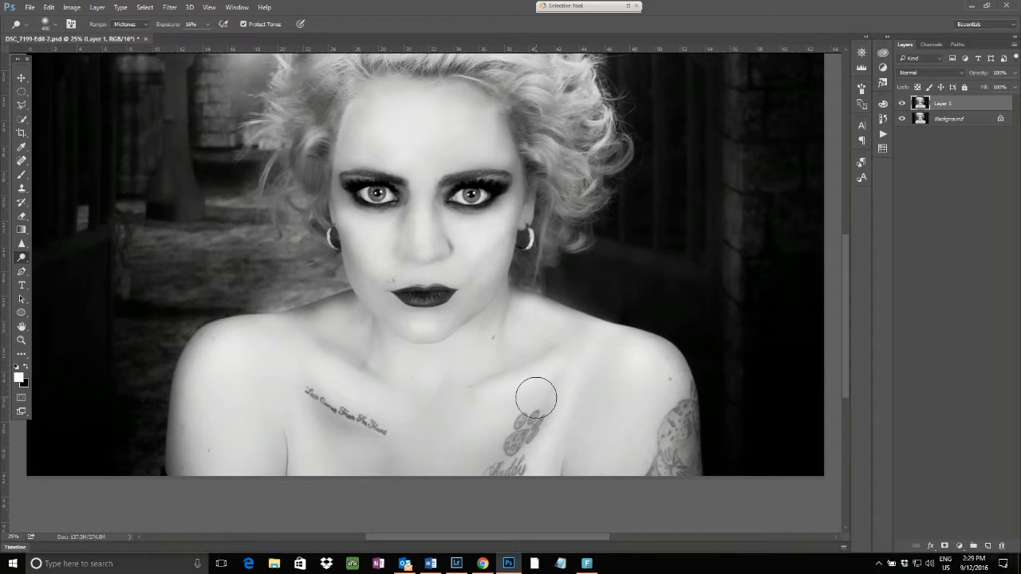
Step: Set up the Sponge tool in Saturate mode with 18% flow
key("ctrl+minus")
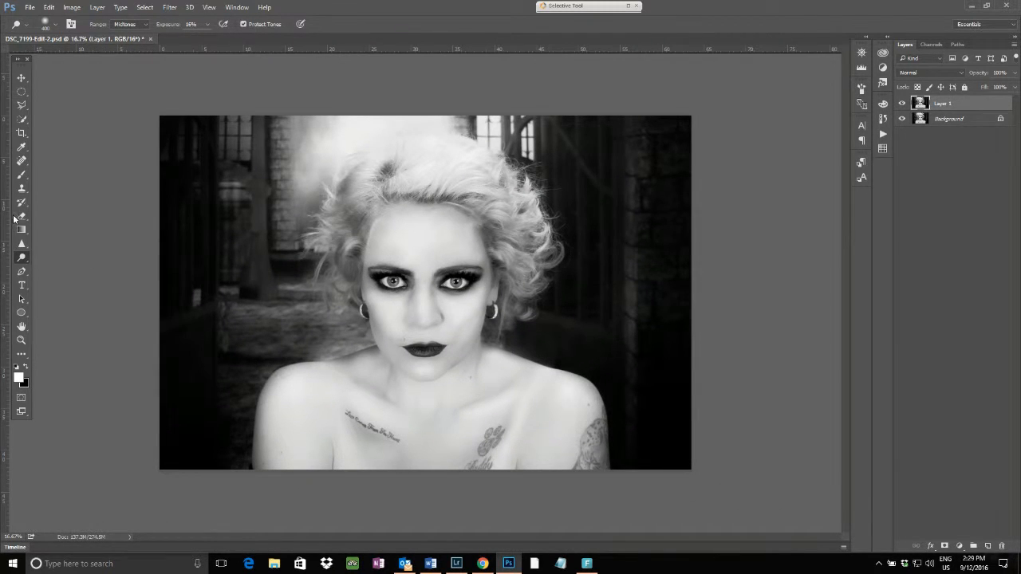
left_click(22, 258)
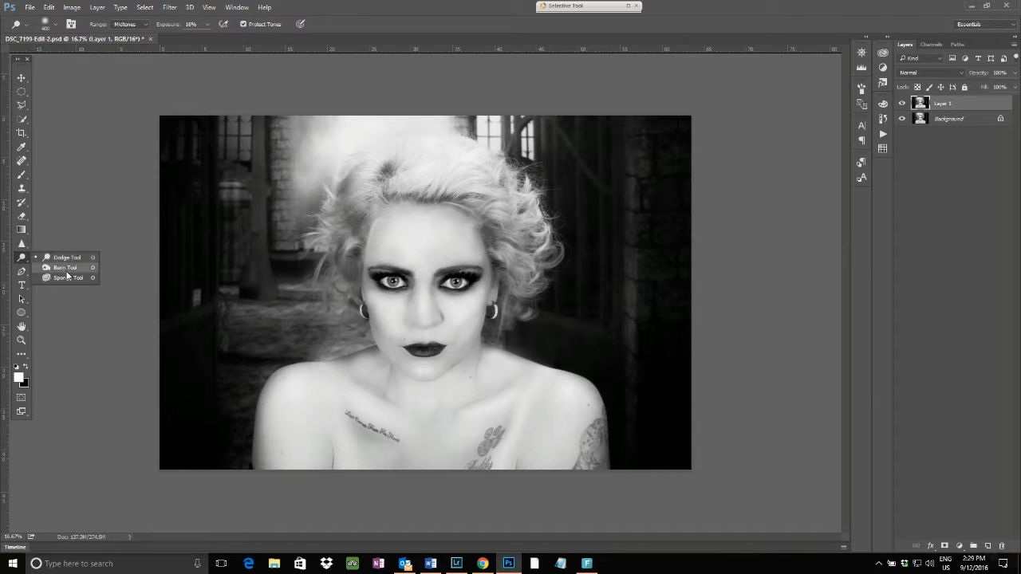
left_click(66, 277)
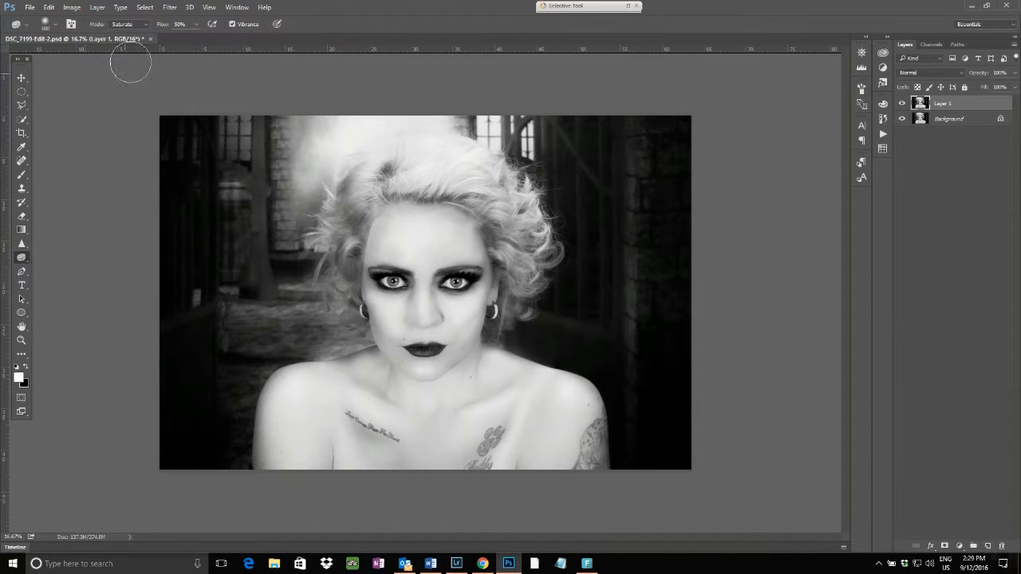
left_click(145, 24)
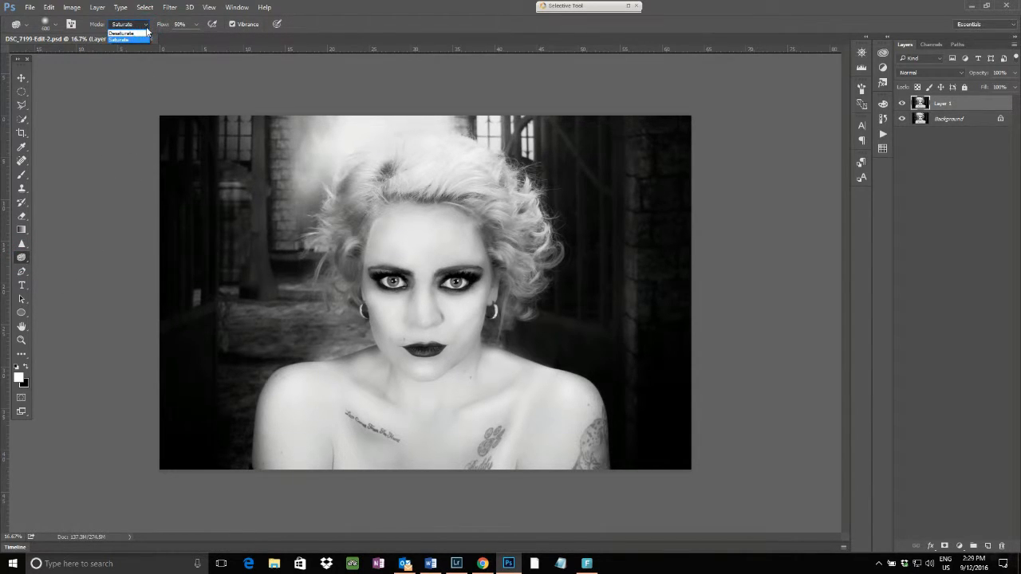
left_click(146, 27)
left_click(195, 25)
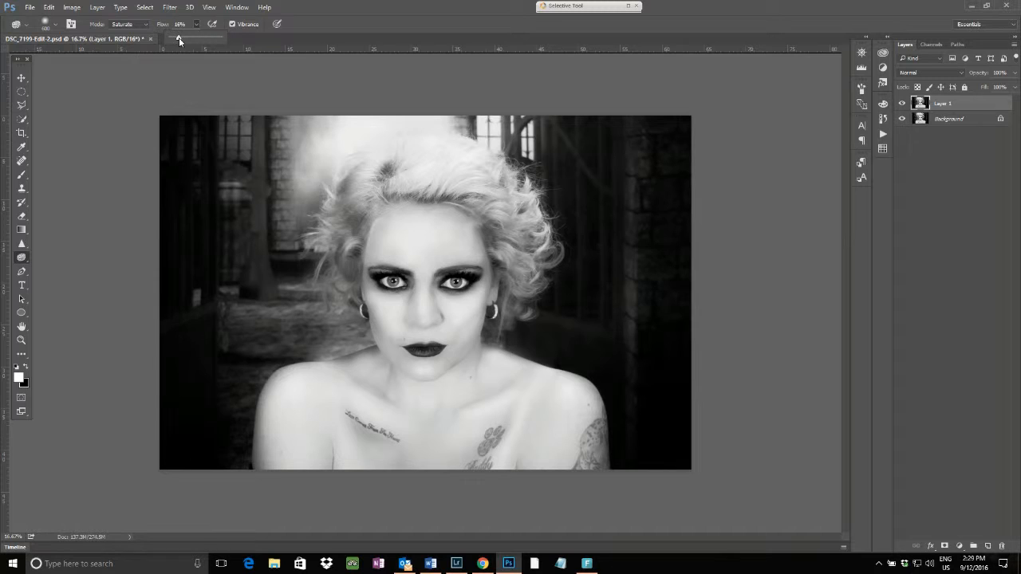
left_click(179, 37)
Step: Stroke the Sponge tool with a reduced brush along both collarbones and under the eye on Layer 1
key("bracketleft")
key("bracketleft")
key("bracketleft")
key("bracketleft")
key("bracketleft")
key("bracketleft")
left_click_drag(505, 381, 451, 402)
left_click_drag(387, 396, 361, 383)
left_click_drag(403, 292, 378, 293)
Step: Stroke the Sponge tool over the hair on both sides of the face and the side of the neck, adjusting the brush size
key("bracketright")
key("bracketright")
key("bracketright")
key("bracketright")
key("bracketright")
key("bracketright")
mouse_move(514, 310)
left_mouse_down()
mouse_move(509, 330)
mouse_move(515, 306)
left_mouse_up()
key("bracketleft")
key("bracketleft")
key("bracketleft")
left_click_drag(346, 297, 356, 308)
mouse_move(383, 390)
left_mouse_down()
mouse_move(357, 374)
mouse_move(369, 358)
mouse_move(359, 355)
left_mouse_up()
left_click(349, 262)
Step: Stroke the Sponge tool with an enlarged brush over the dark walls on both sides of the background
key("bracketright")
key("bracketright")
key("bracketright")
key("bracketright")
mouse_move(671, 161)
left_mouse_down()
mouse_move(671, 285)
mouse_move(655, 402)
mouse_move(607, 123)
mouse_move(606, 280)
left_mouse_up()
mouse_move(200, 128)
left_mouse_down()
mouse_move(192, 426)
mouse_move(205, 407)
mouse_move(204, 353)
left_mouse_up()
Step: Compare the portrait before and after the retouching on Layer 1
left_click(903, 105)
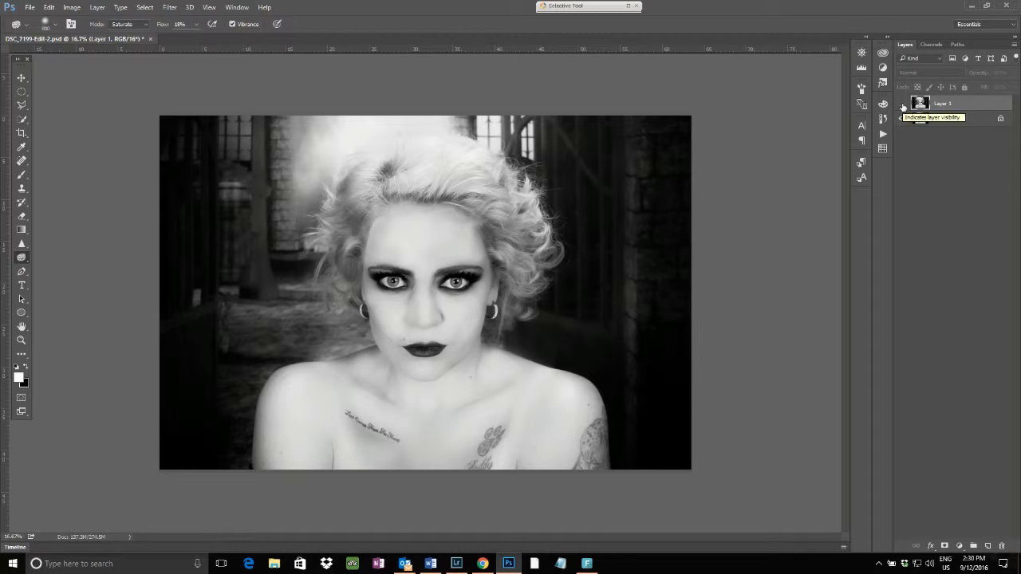
left_click(903, 105)
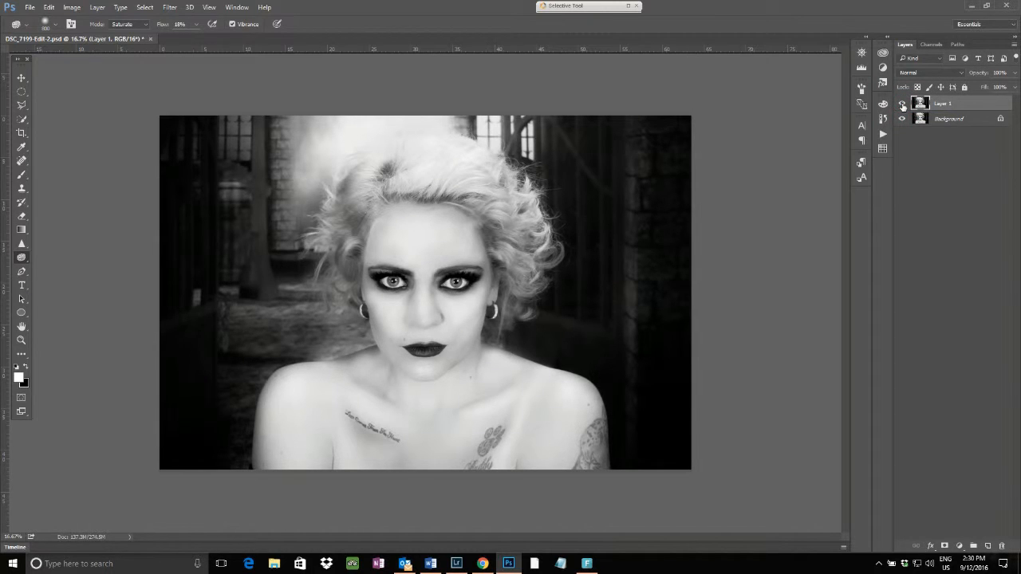
left_click(902, 105)
left_click(903, 105)
left_click(902, 105)
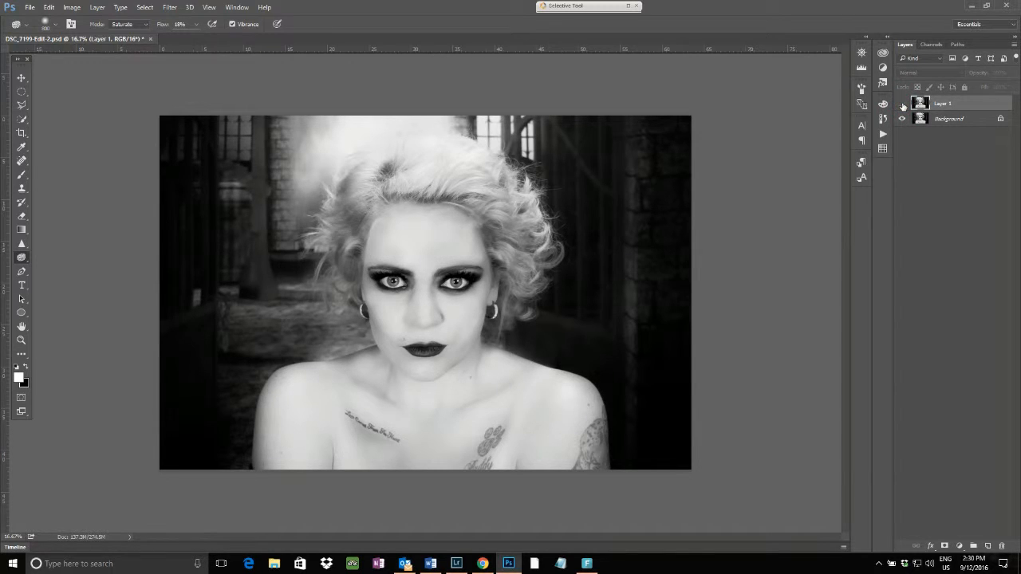
left_click(902, 106)
left_click(902, 105)
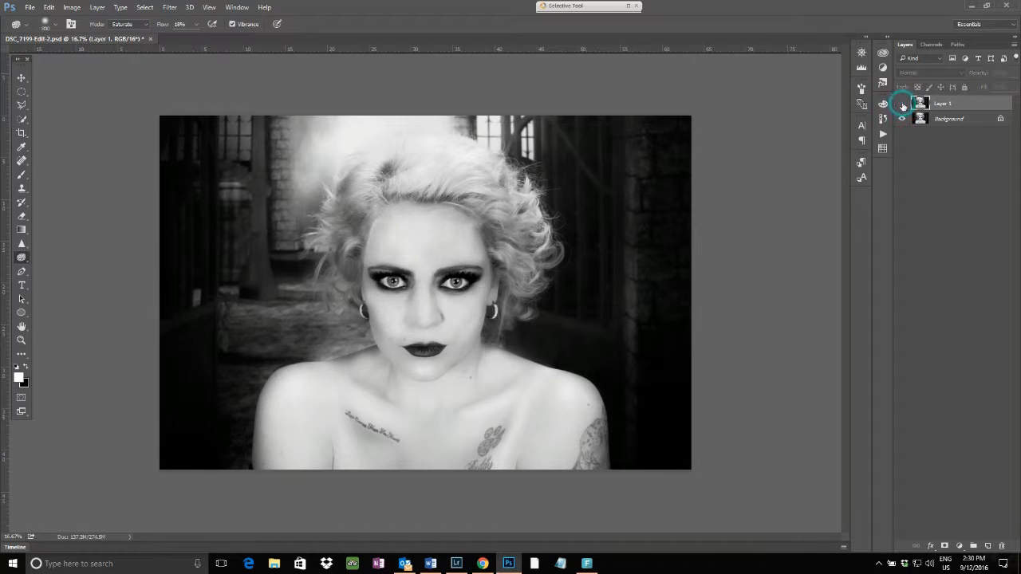
left_click(902, 105)
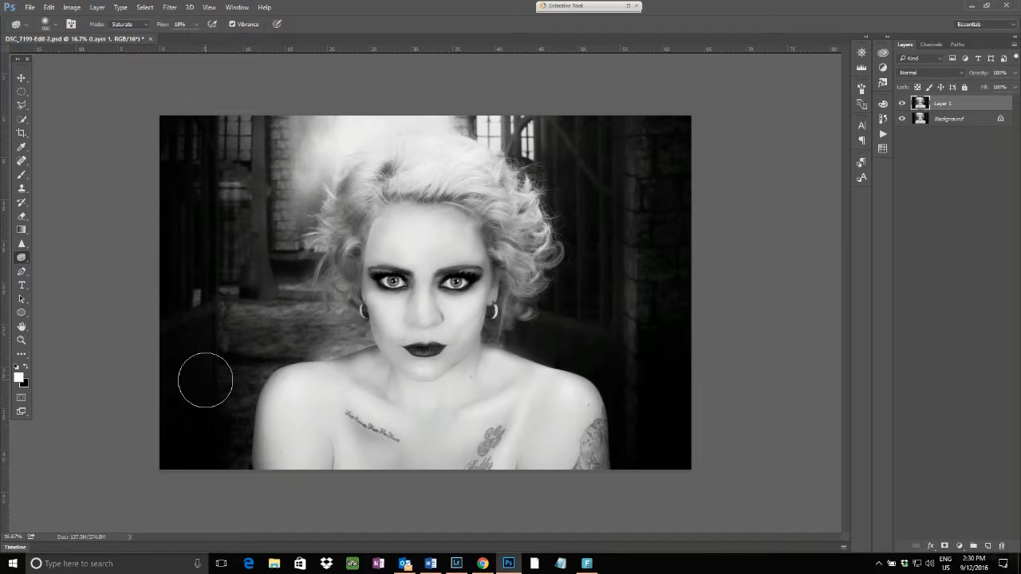
Step: Delete the retouched Layer 1 and duplicate the Background layer in its place
left_click(902, 104)
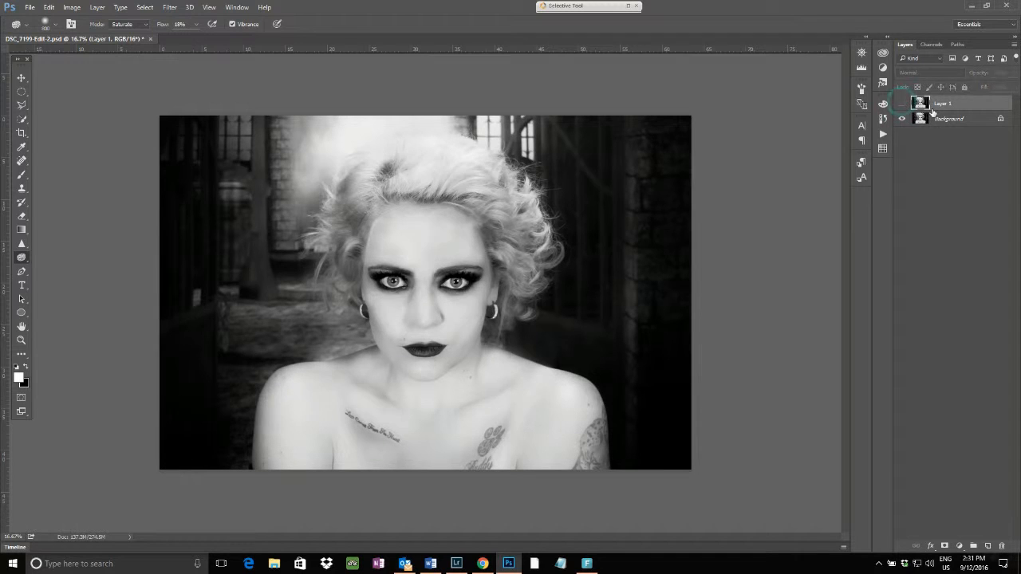
left_click(939, 104)
key("Delete")
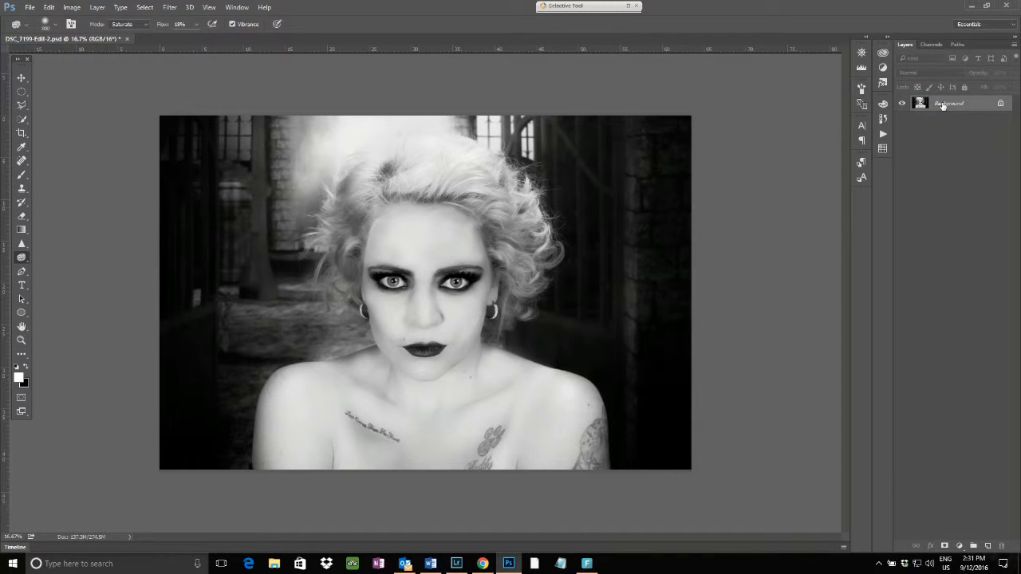
key("ctrl+j")
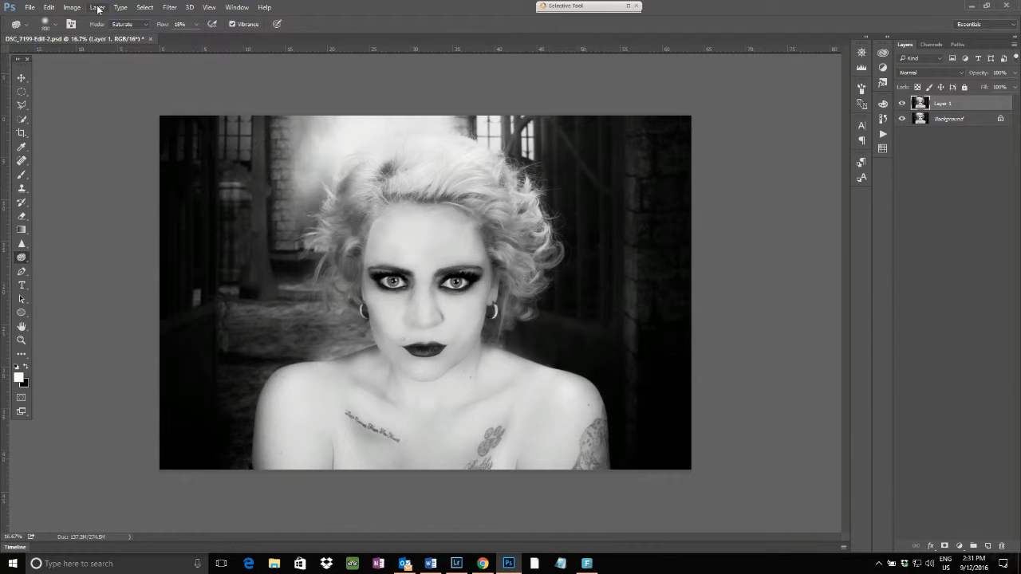
Step: Create a new layer above Layer 1 in Overlay mode, filled with the Overlay-neutral 50% gray
key("ctrl+shift+n")
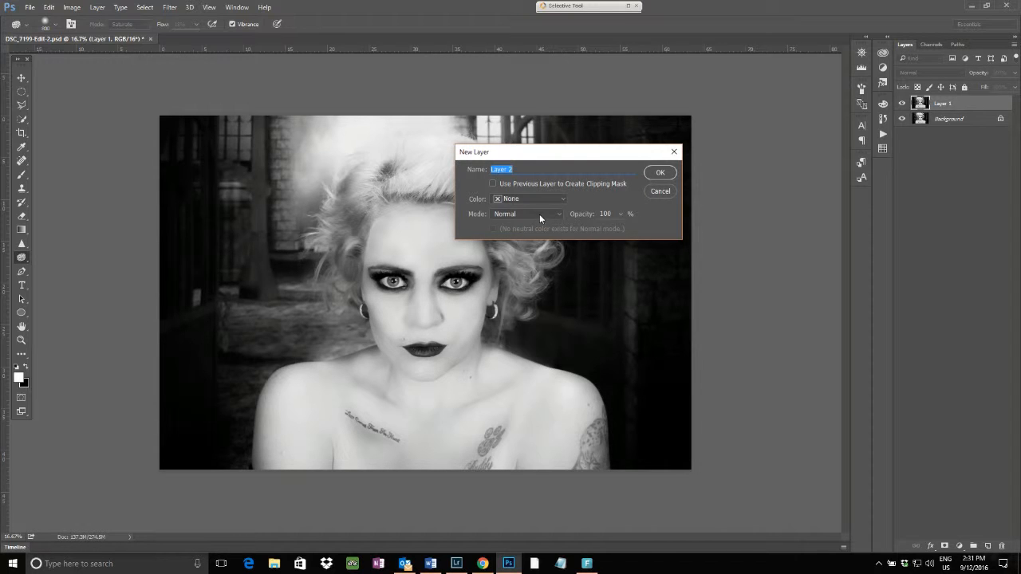
left_click(539, 217)
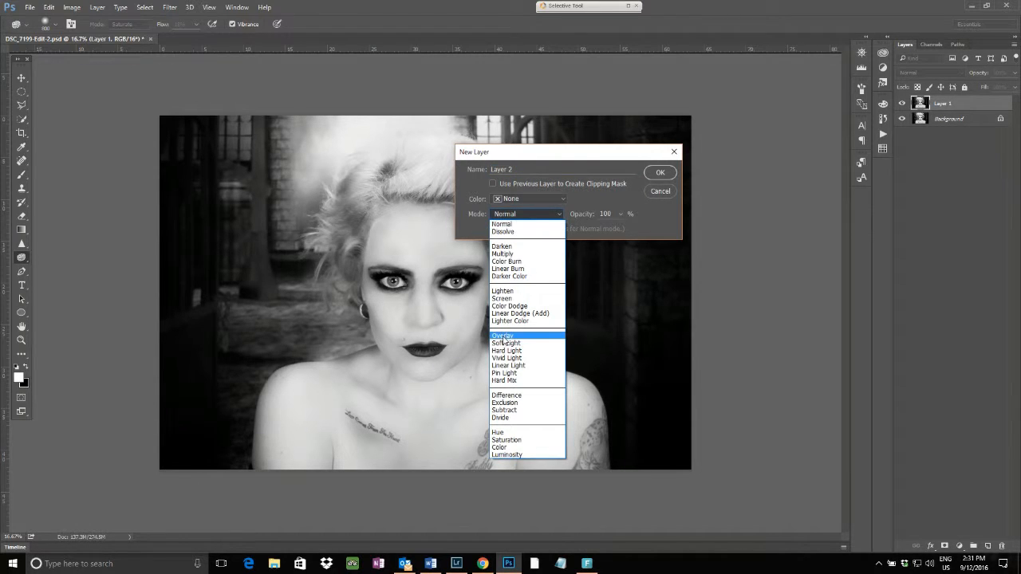
left_click(503, 336)
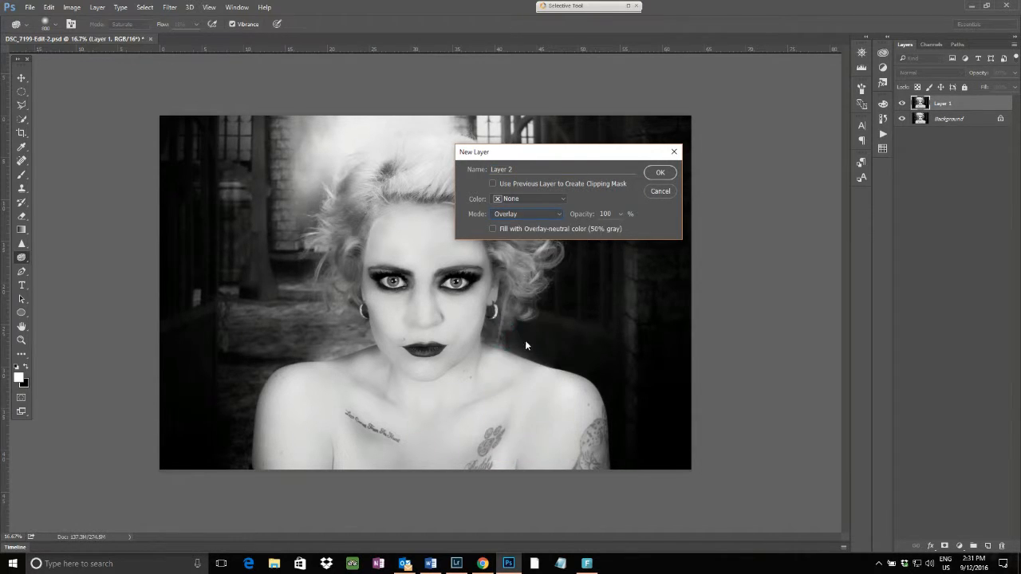
left_click(493, 229)
left_click(662, 173)
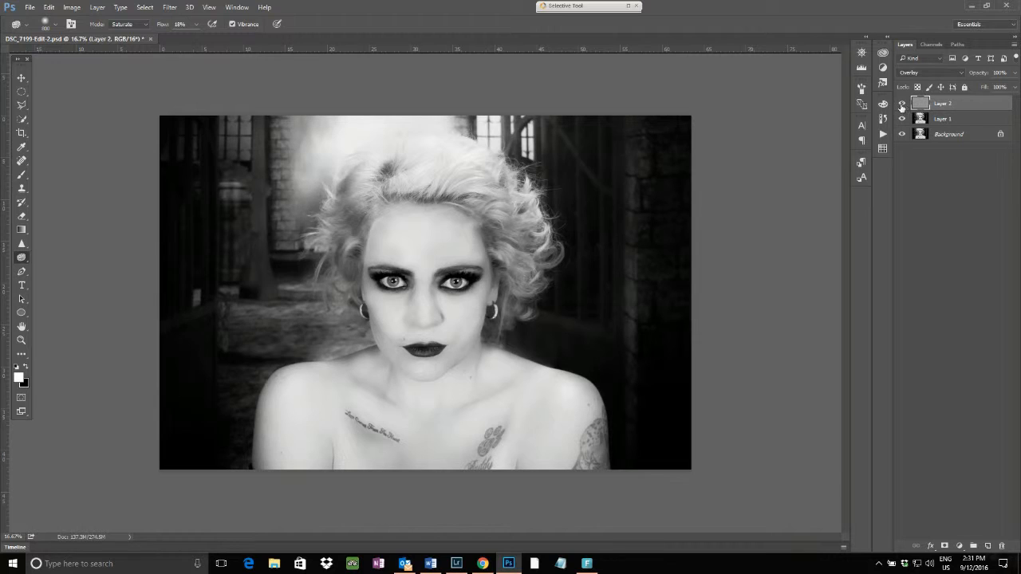
Step: Compare the portrait with the gray Overlay layer hidden and shown
left_click(902, 106)
left_click(901, 106)
left_click(901, 106)
left_click(902, 106)
left_click(901, 106)
left_click(901, 106)
Step: Set up the Brush tool with a soft round tip at 0% hardness for painting on the face
key("ctrl+0")
key("ctrl+plus")
key("ctrl+plus")
key("ctrl+plus")
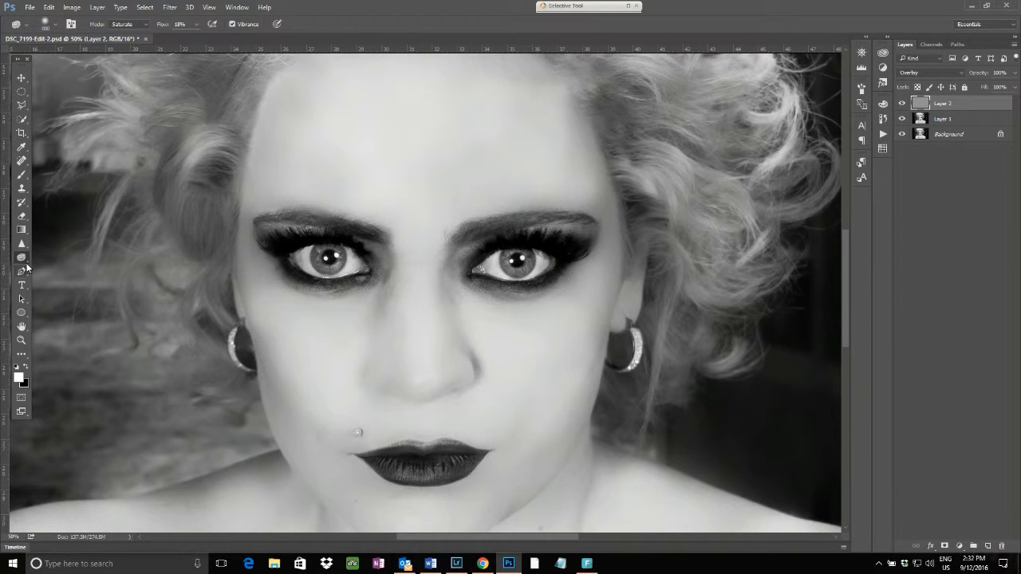
left_click(22, 173)
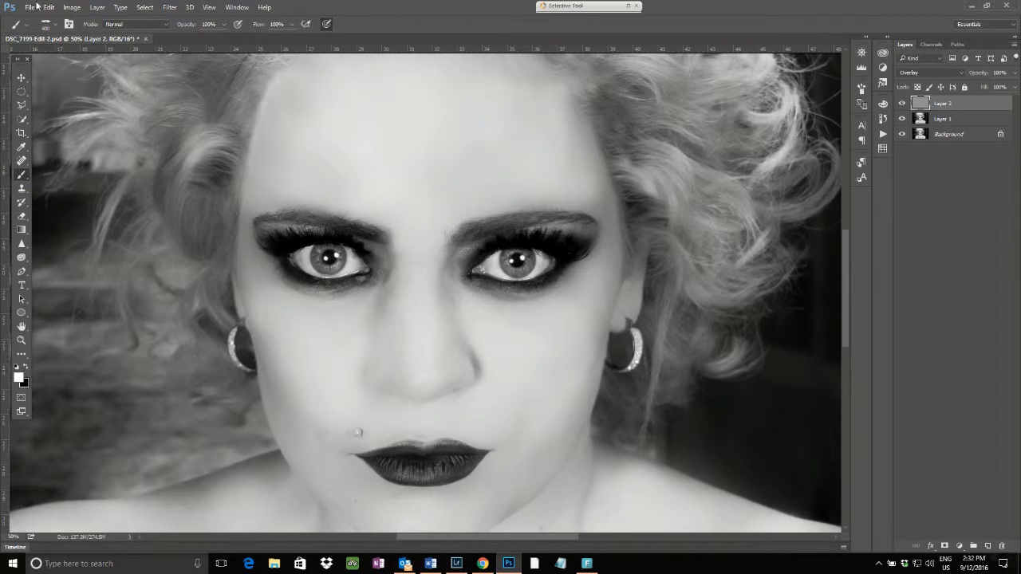
left_click(52, 27)
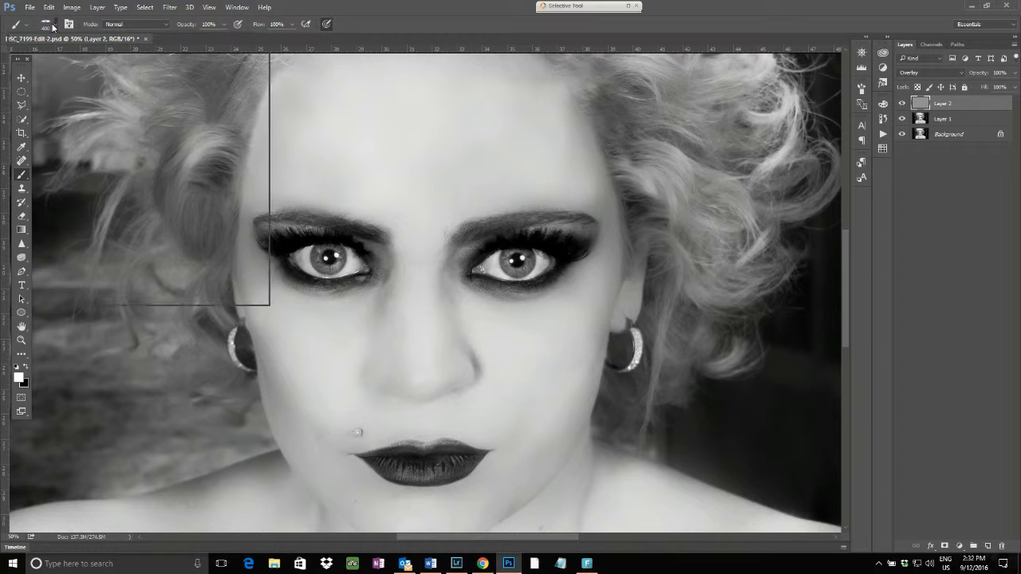
left_click(52, 103)
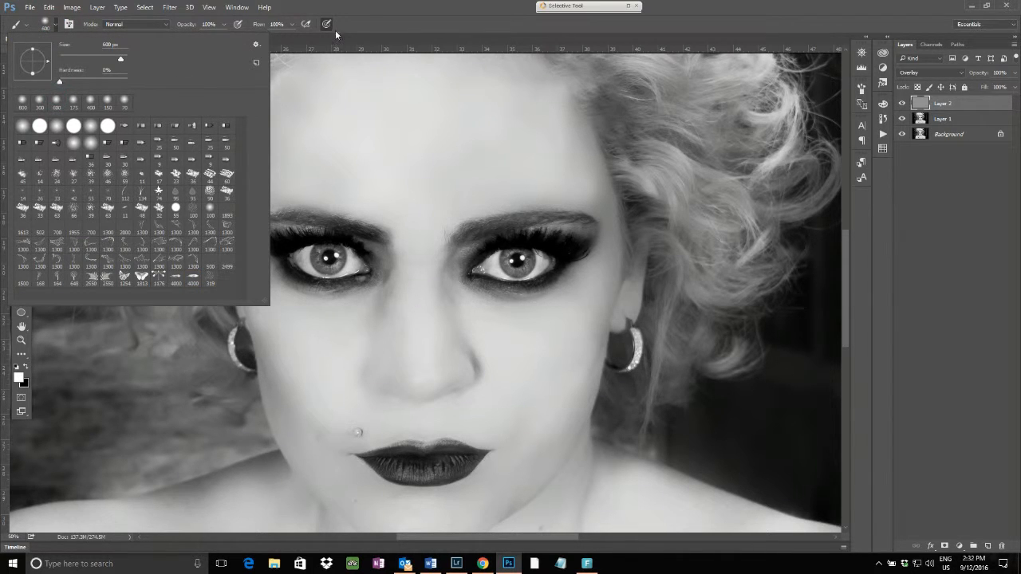
left_click(39, 101)
left_click(392, 16)
Step: Set the brush's opacity to 15% and its flow to 15%
left_click(224, 25)
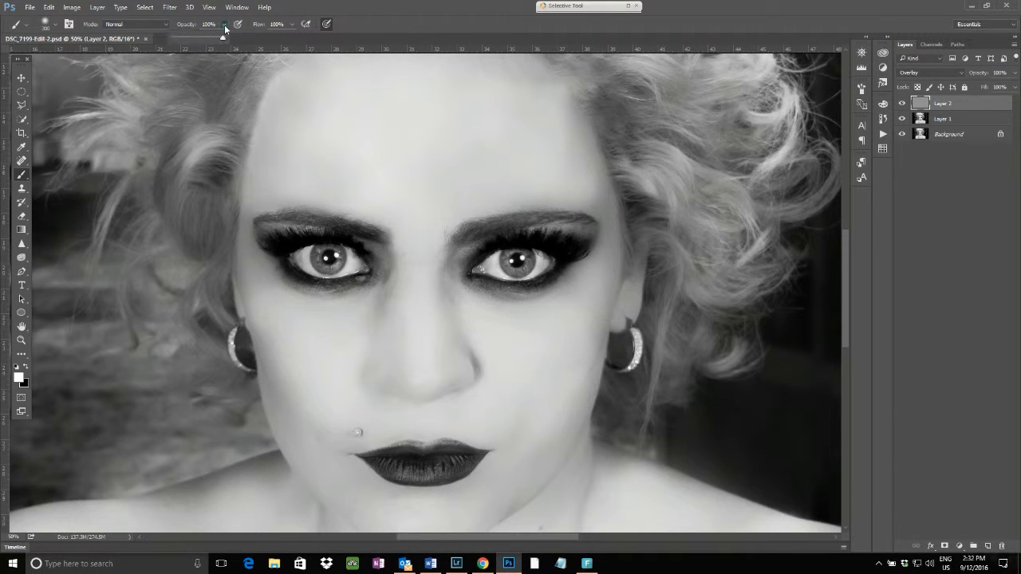
left_click_drag(222, 40, 184, 41)
left_click_drag(182, 40, 183, 40)
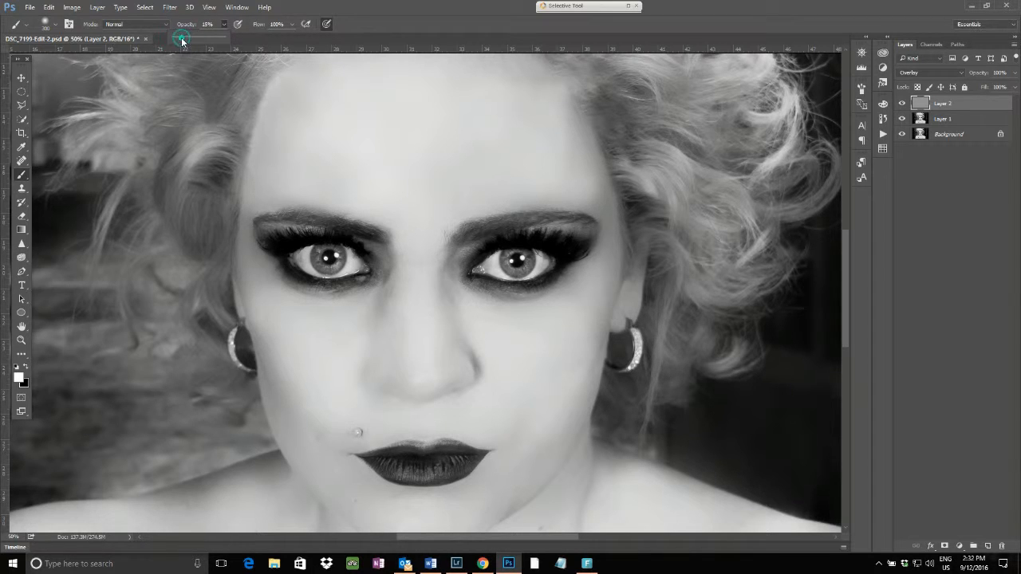
left_click(292, 25)
left_click_drag(293, 38, 254, 43)
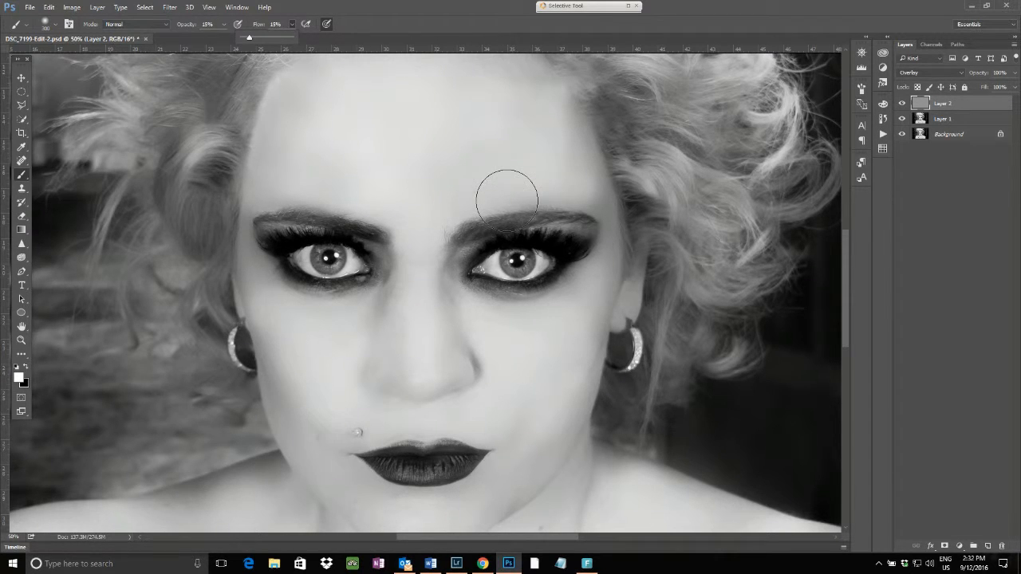
Step: Paint white over the lips and both eyes on Layer 2 with a reduced brush size
key("bracketleft")
key("bracketleft")
key("bracketleft")
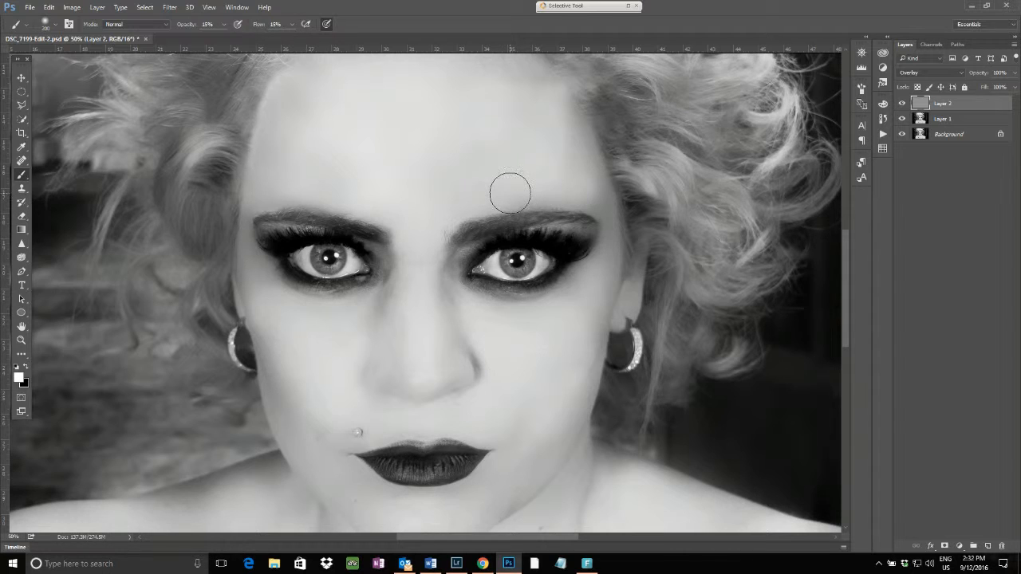
key("bracketleft")
key("bracketleft")
mouse_move(449, 448)
left_mouse_down()
mouse_move(404, 453)
mouse_move(399, 468)
mouse_move(433, 475)
left_mouse_up()
mouse_move(351, 254)
left_mouse_down()
mouse_move(349, 267)
mouse_move(306, 252)
mouse_move(333, 261)
left_mouse_up()
left_click_drag(518, 261, 553, 263)
Step: Brighten the forehead and nose with white on Layer 2, using a large brush and then a smaller one
scroll(438, 213, "up", 1)
key("bracketright")
key("bracketright")
key("bracketright")
key("bracketright")
key("bracketright")
key("bracketright")
key("bracketright")
key("bracketright")
key("bracketleft")
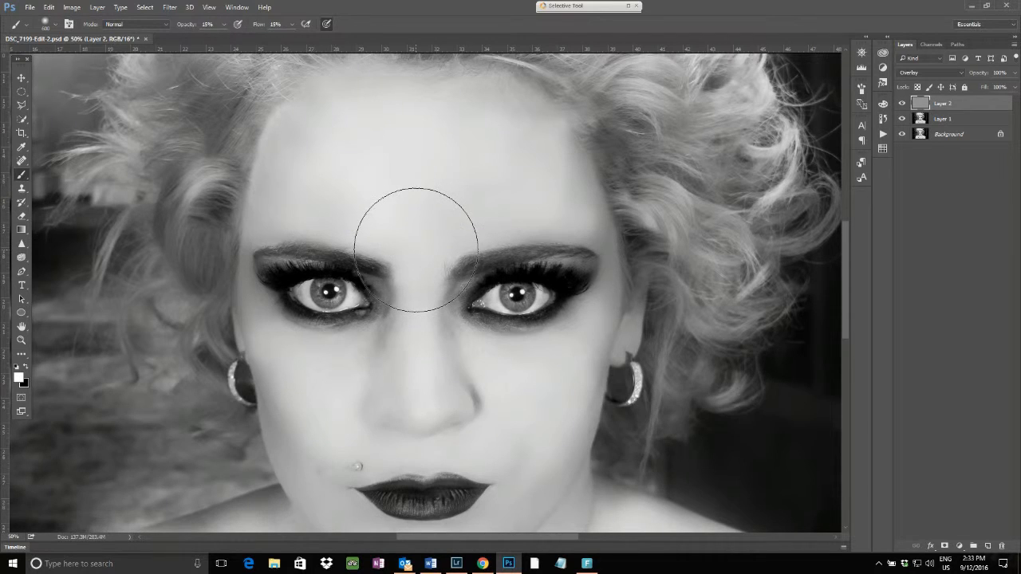
key("bracketleft")
key("bracketleft")
key("bracketleft")
key("bracketleft")
key("bracketleft")
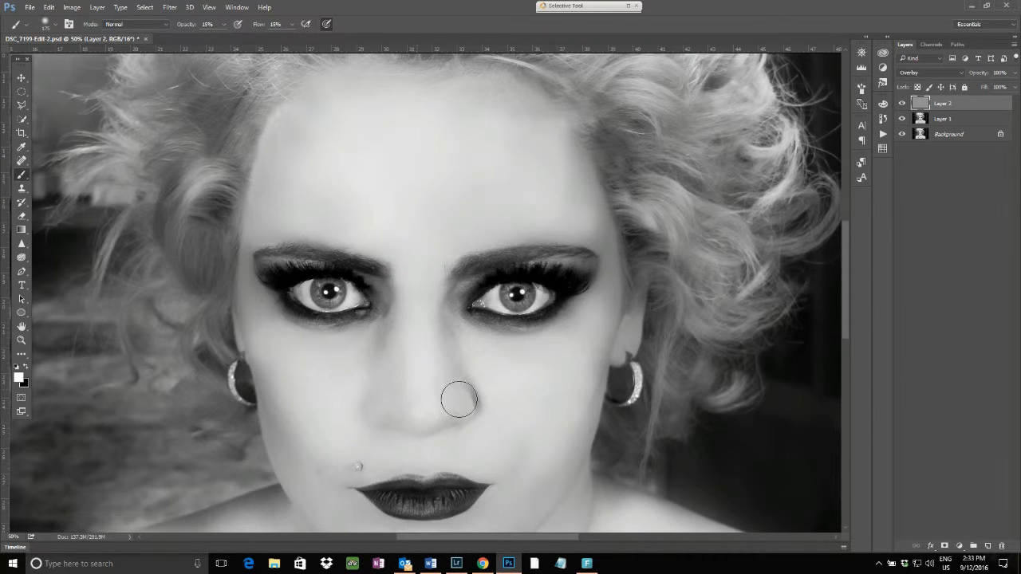
Step: Brush white over the hoop earrings on both sides of the face
scroll(520, 436, "down", 4)
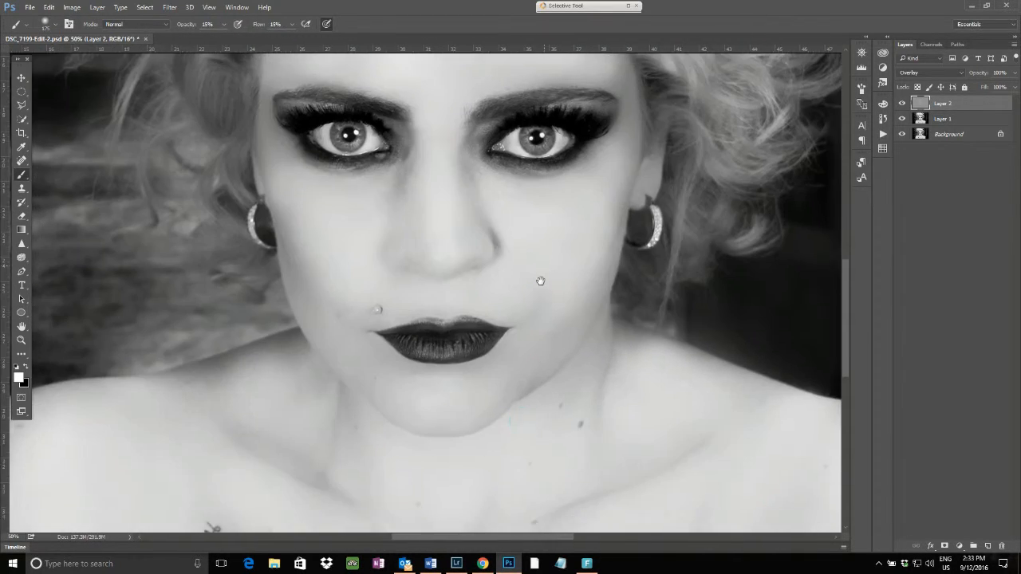
mouse_move(276, 176)
left_mouse_down()
mouse_move(345, 257)
mouse_move(315, 235)
mouse_move(302, 206)
mouse_move(337, 284)
mouse_move(279, 228)
left_mouse_up()
left_click(250, 215)
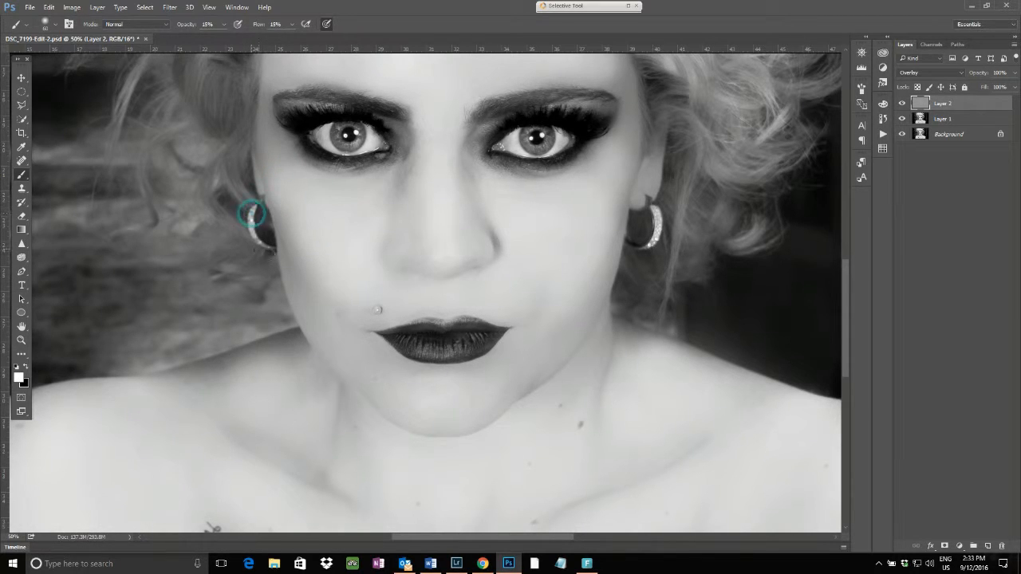
left_click(656, 209)
Step: Brighten the collarbones and both sides of the neck with white, using an enlarged brush
left_click_drag(556, 483, 565, 298)
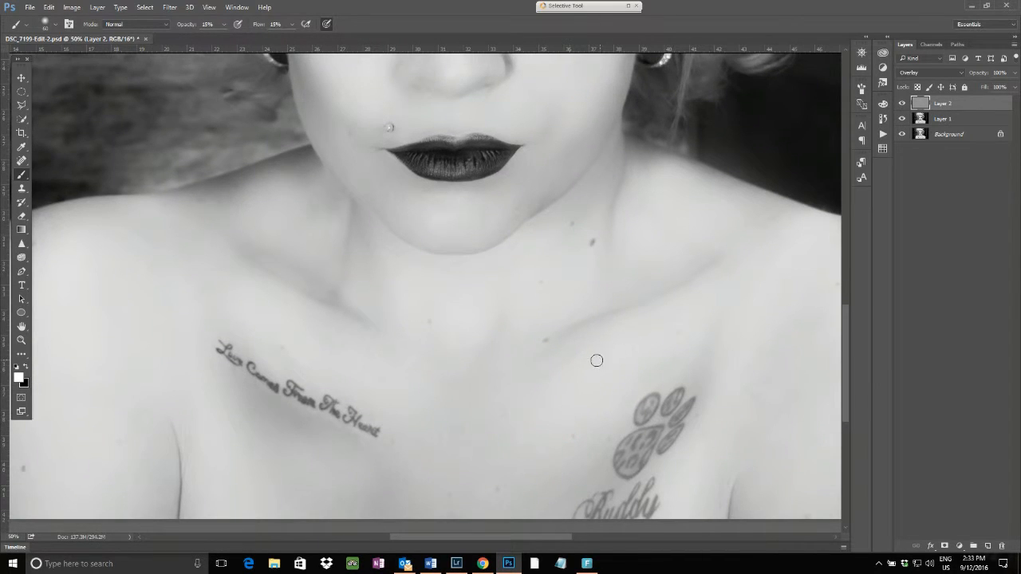
key("bracketright")
key("bracketright")
key("bracketright")
key("bracketright")
key("bracketright")
left_click(364, 363)
left_click(372, 232)
left_click(635, 164)
left_click_drag(637, 166, 620, 276)
left_click_drag(712, 233, 576, 314)
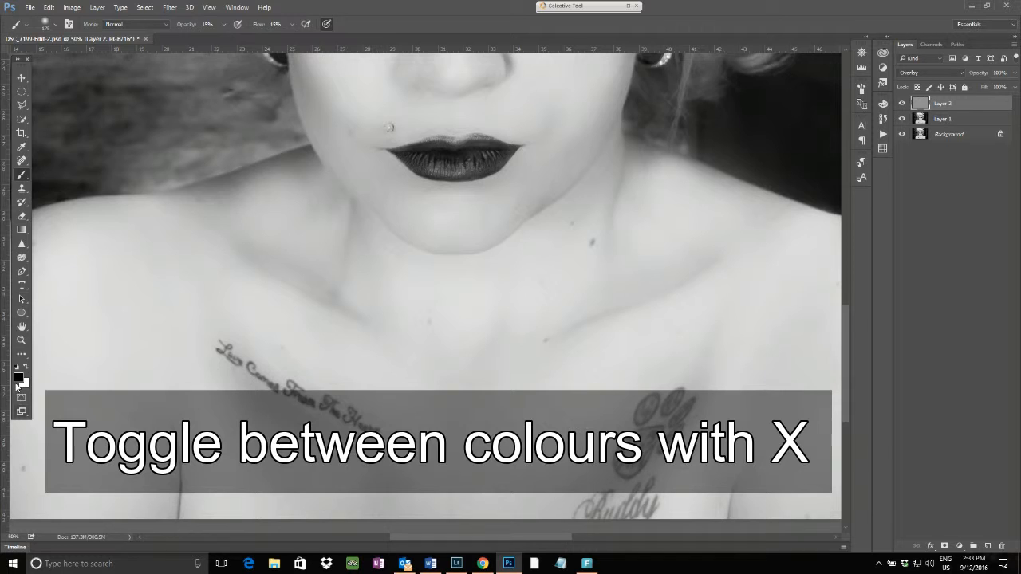
Step: Switch to black and darken the neck and collarbone hollows, as well as the hair framing the face, adjusting the brush size
left_click_drag(338, 293, 338, 216)
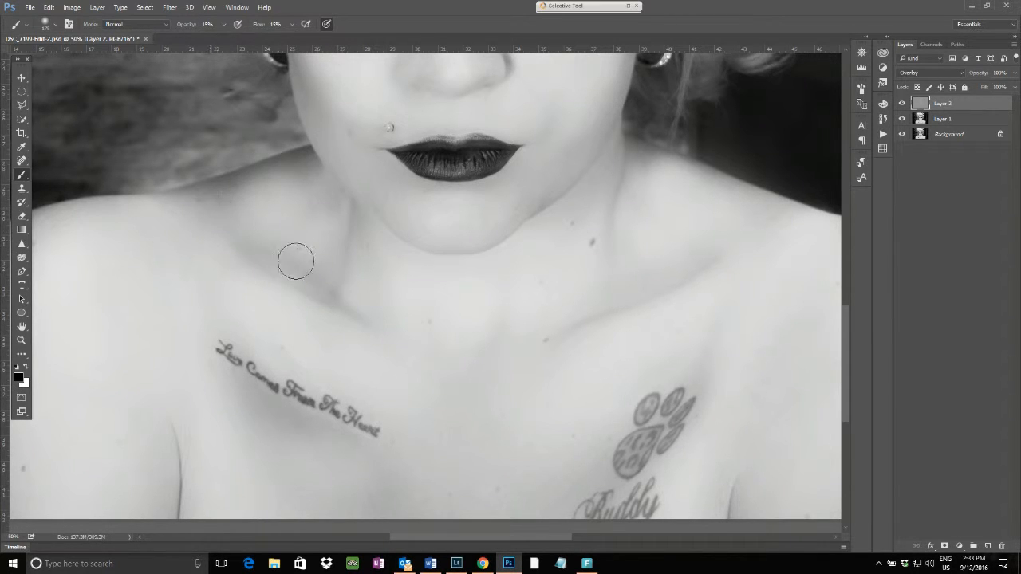
left_click_drag(498, 191, 445, 192)
left_click_drag(650, 220, 638, 458)
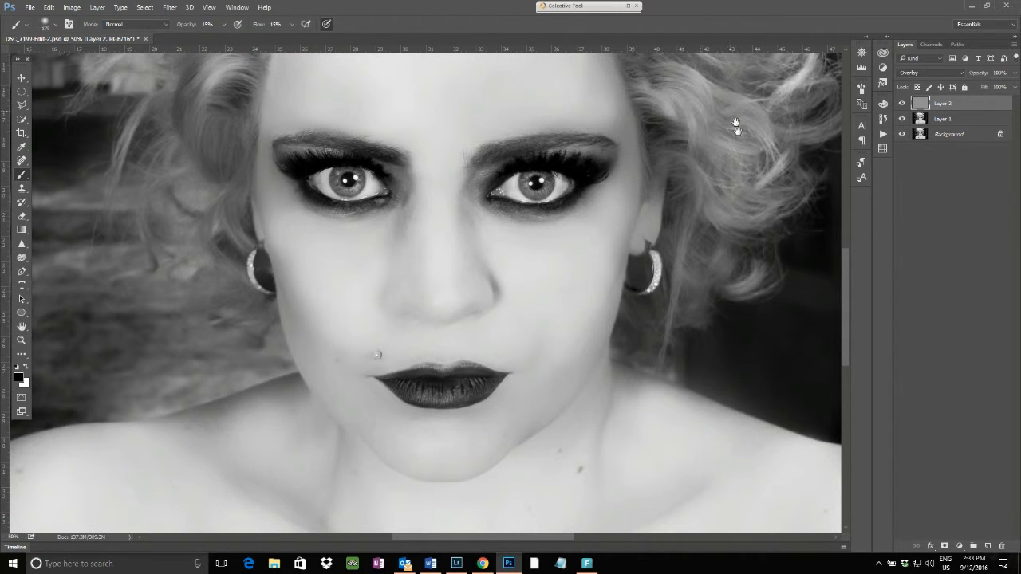
left_click_drag(734, 119, 764, 309)
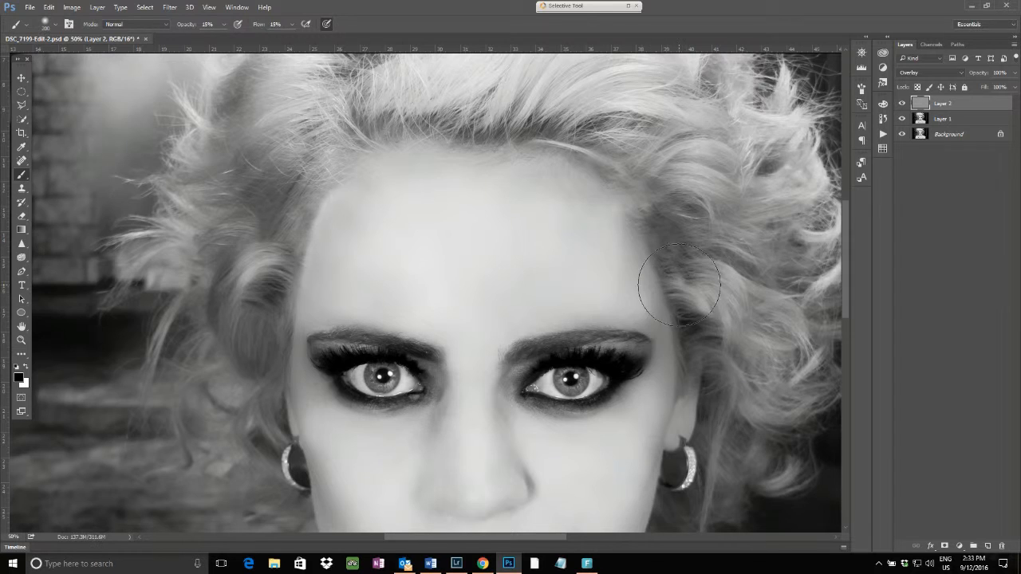
key("bracketleft")
key("bracketleft")
key("bracketleft")
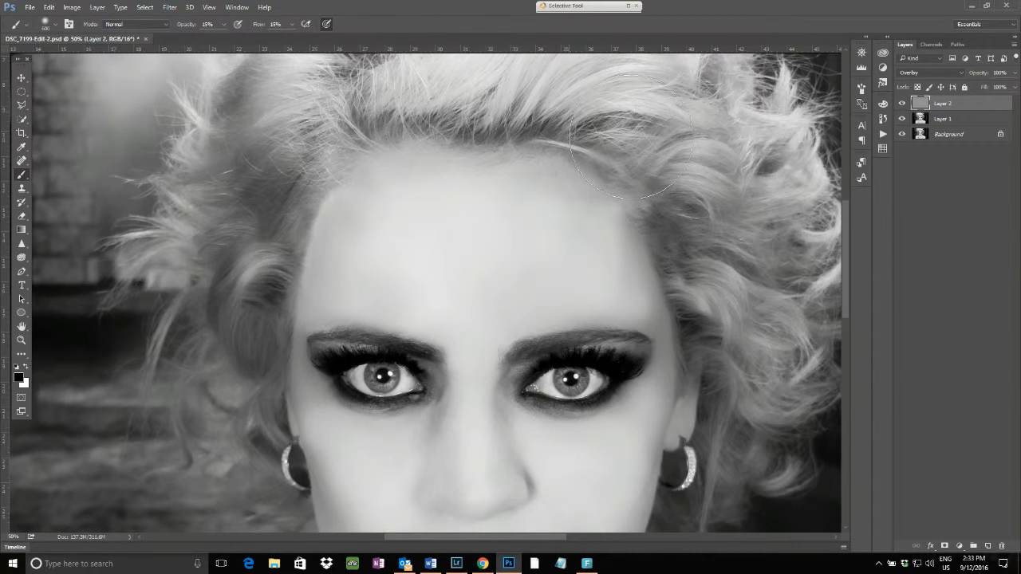
Step: Darken the cheek and jaw contours and the areas around both eyes with black, using a smaller brush
key("ctrl+minus")
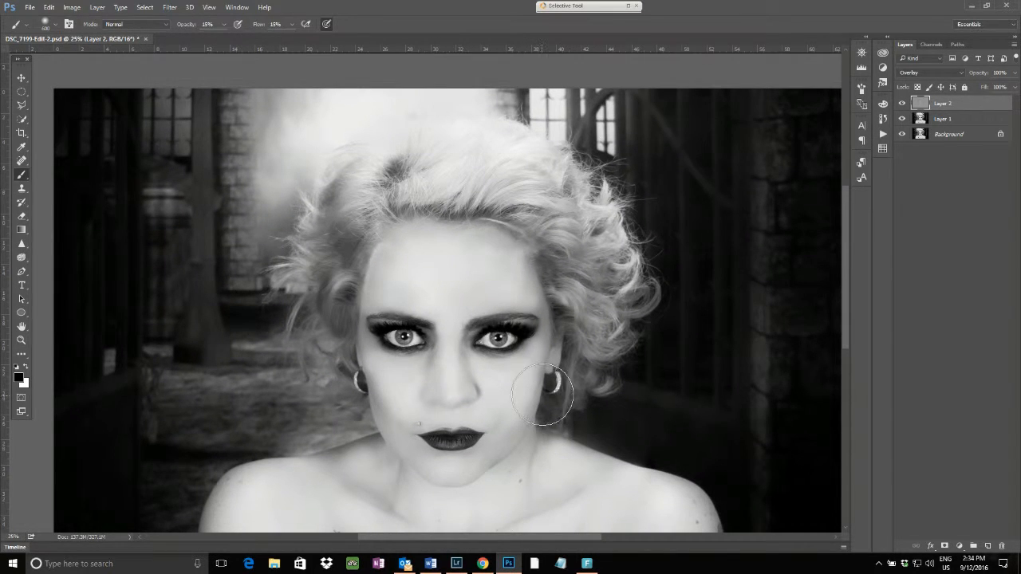
key("bracketleft")
key("bracketleft")
key("bracketleft")
key("bracketleft")
key("bracketleft")
key("bracketleft")
left_click(386, 425)
left_click(542, 371)
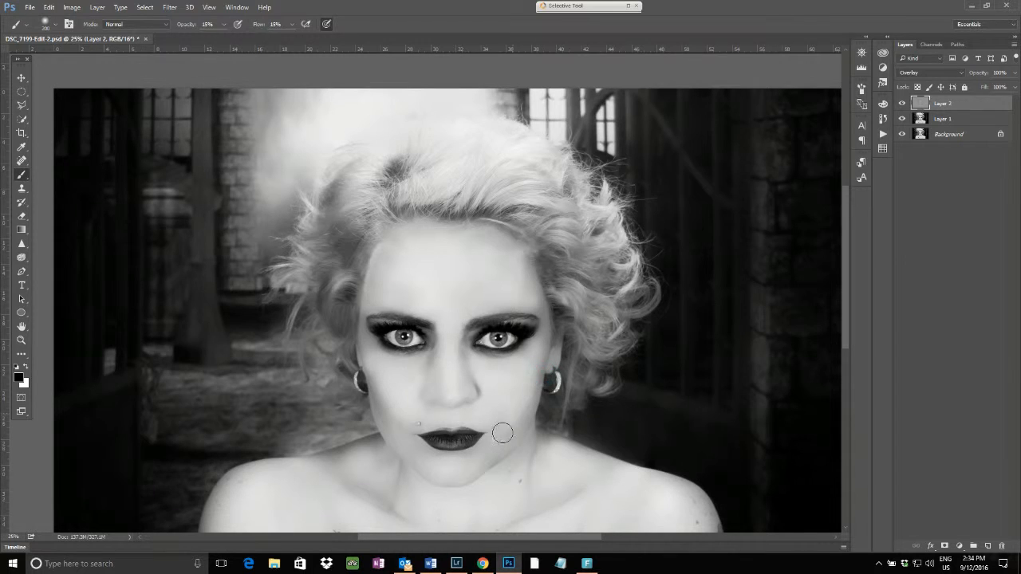
left_click(504, 437)
left_click(525, 336)
left_click(387, 326)
Step: Compare the whole portrait with the painted Layer 2 hidden and shown
key("ctrl+minus")
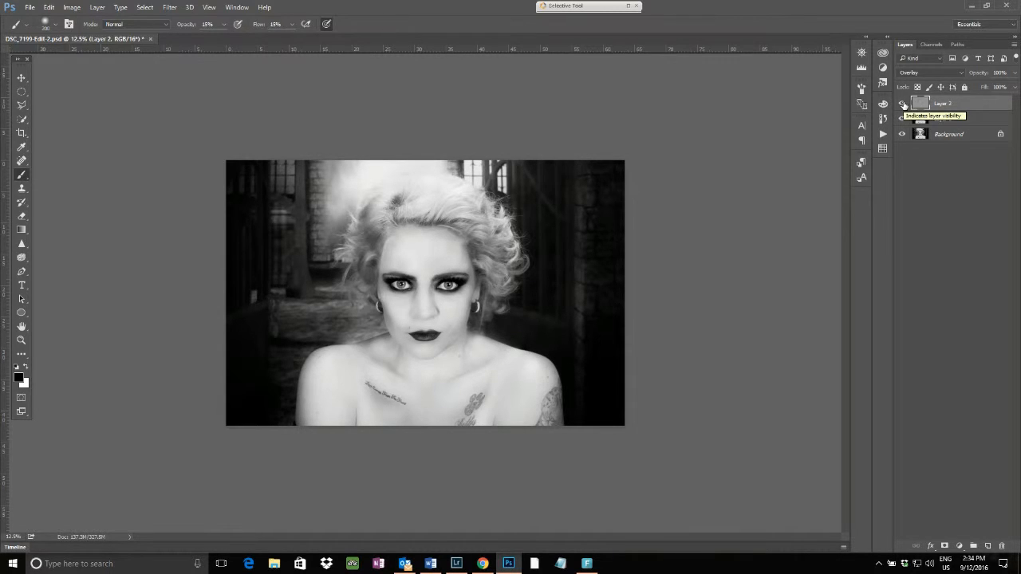
left_click(903, 104)
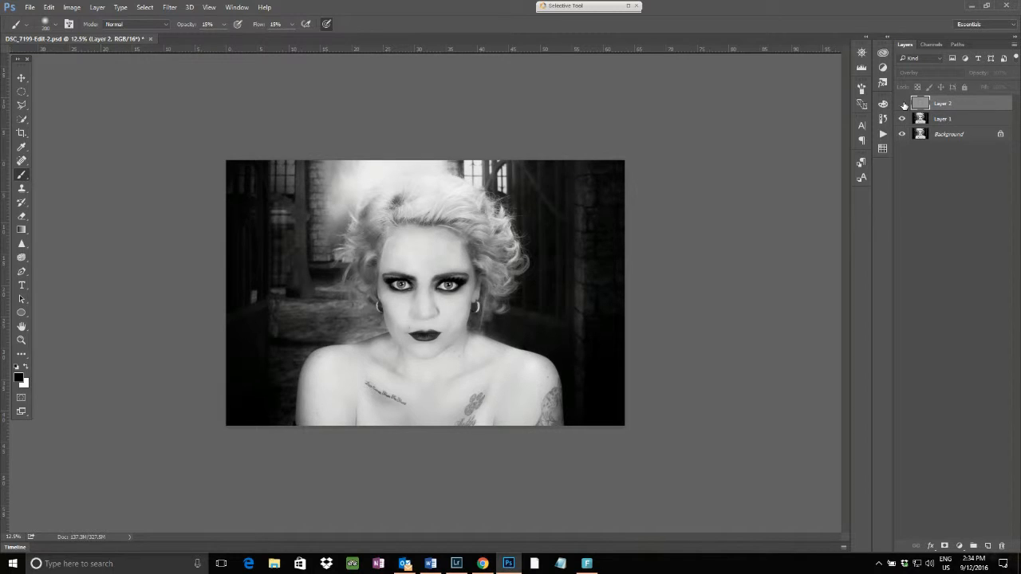
left_click(903, 104)
left_click(903, 104)
left_click(903, 104)
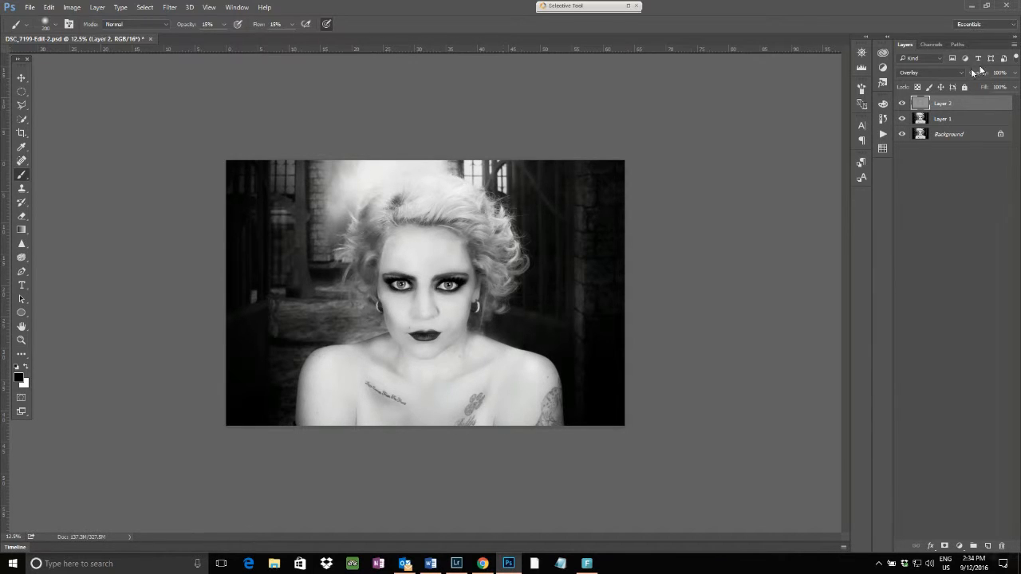
Step: Switch Layer 2 to Normal blending to examine the painted strokes up close, and return it to Overlay
left_click(949, 72)
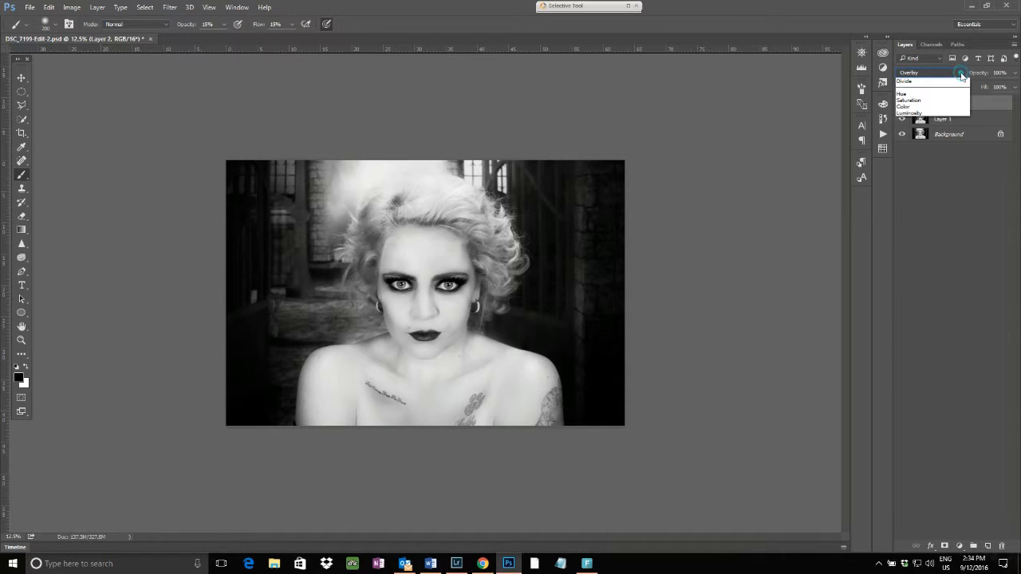
left_click(927, 83)
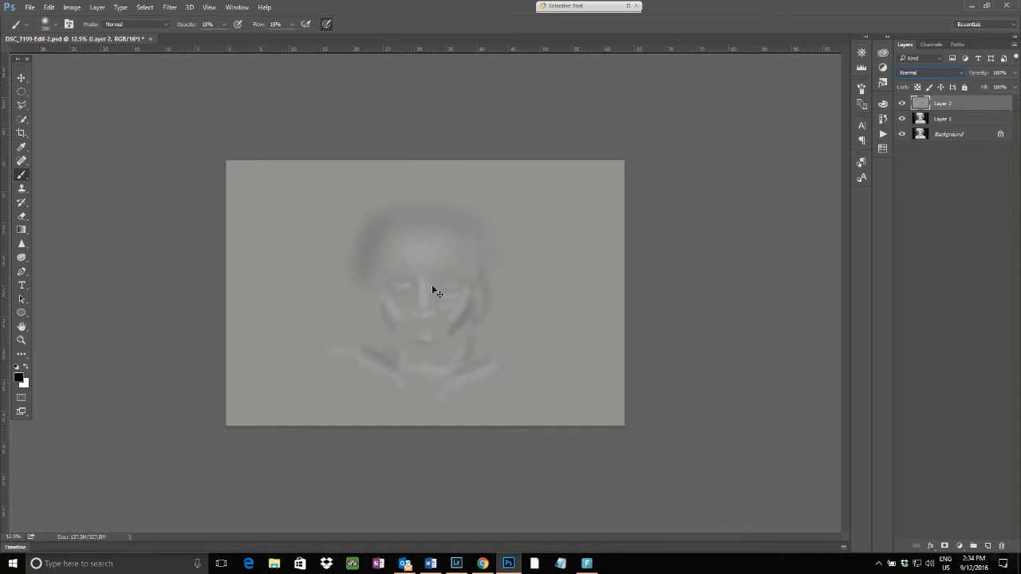
key("ctrl+plus")
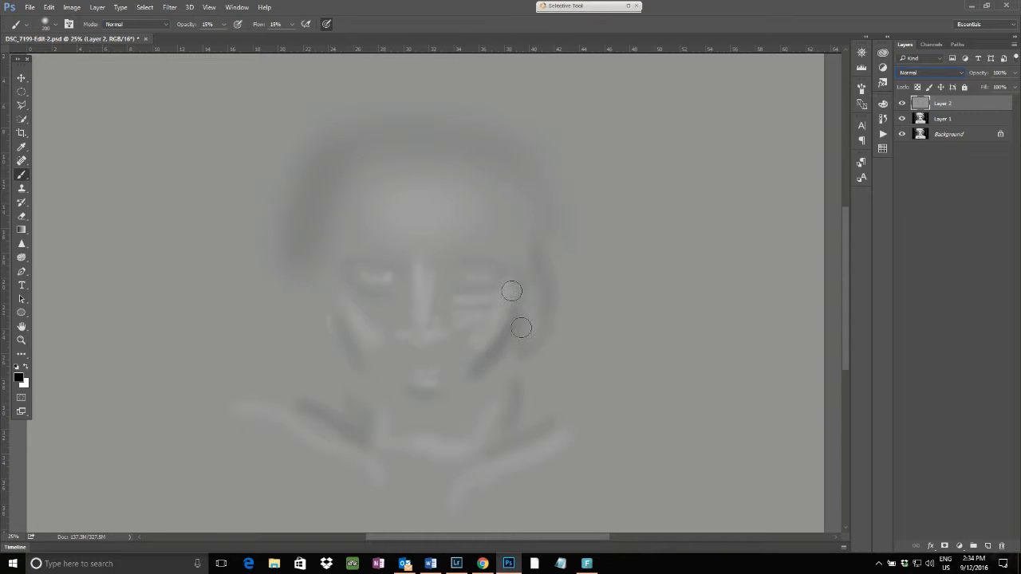
left_click(946, 71)
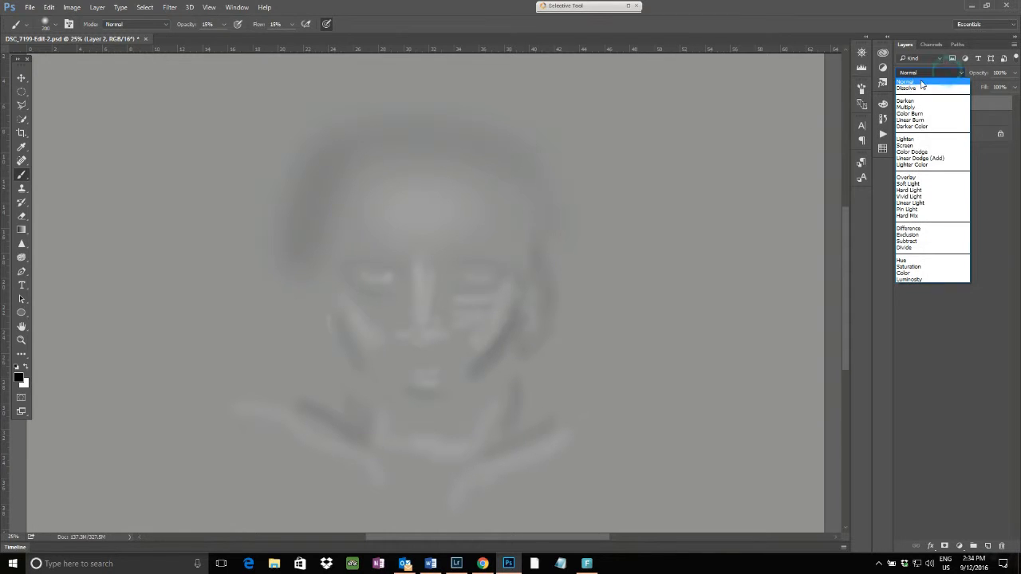
left_click(918, 180)
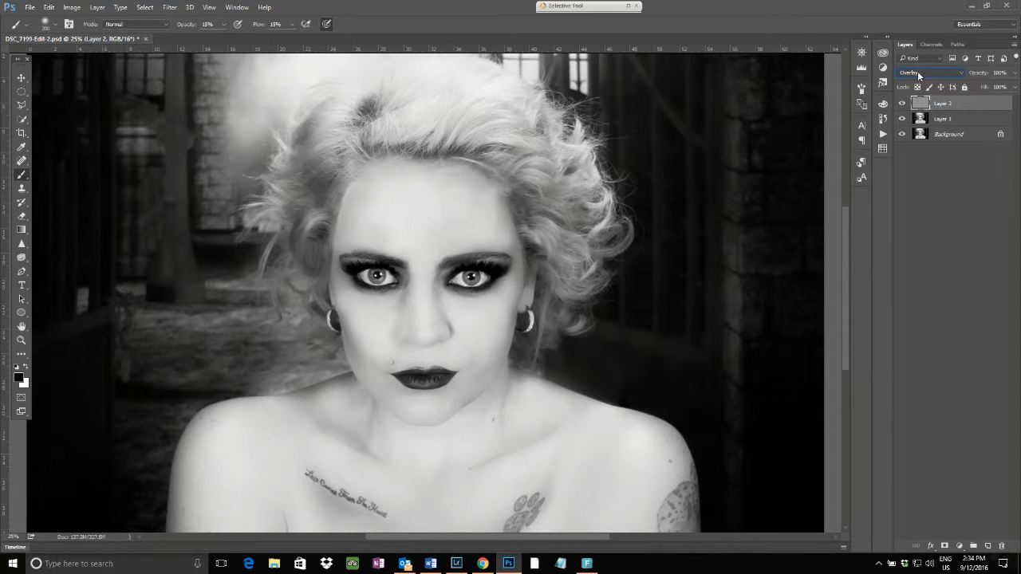
Step: Set Layer 2 to Normal, sample its neutral gray (808080), and paint over the dark strokes beside the ear with the brush at 100% opacity
left_click(919, 75)
left_click(909, 84)
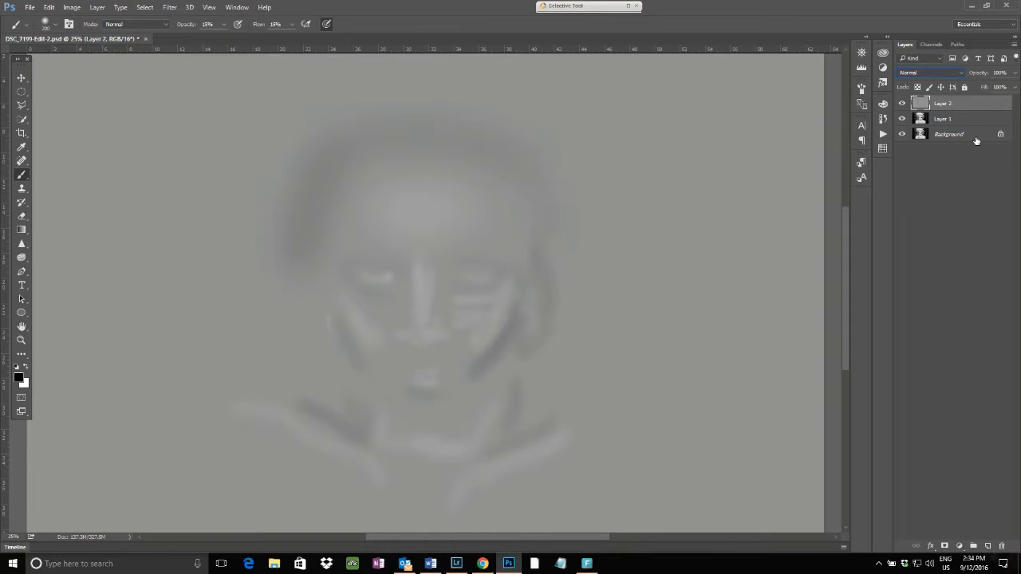
left_click(18, 380)
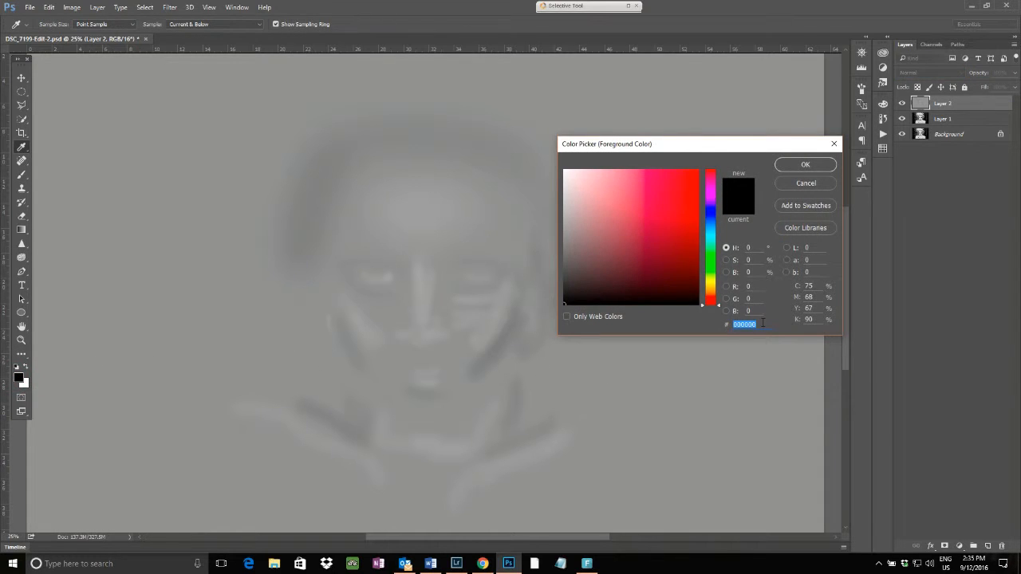
left_click(726, 101)
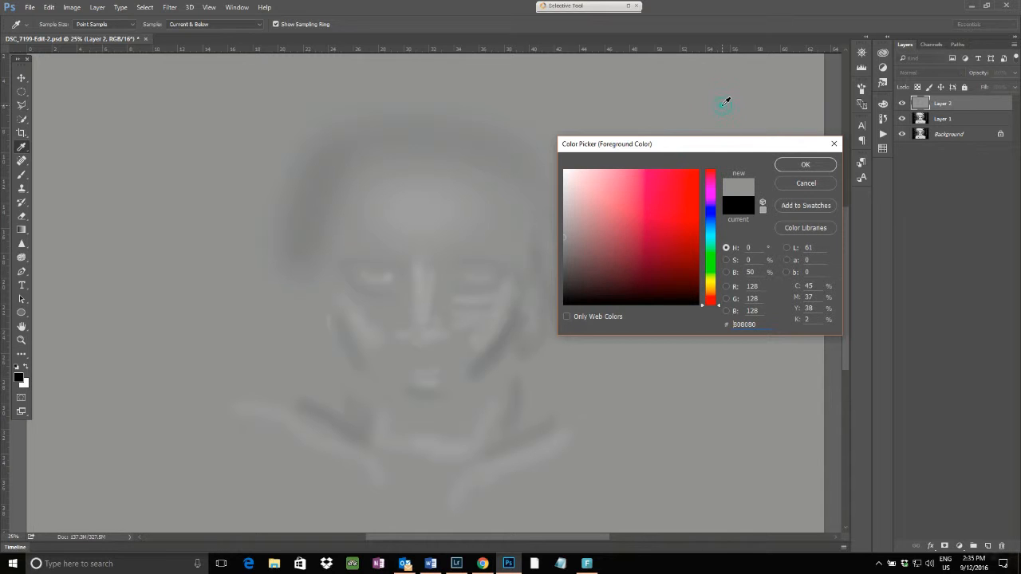
left_click(805, 164)
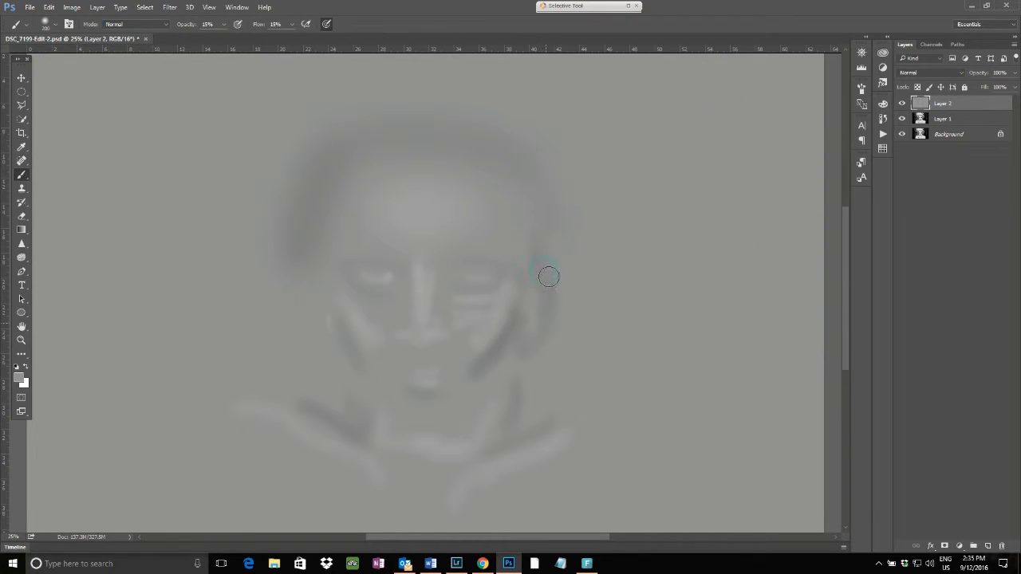
key("0")
mouse_move(561, 219)
left_mouse_down()
mouse_move(513, 233)
mouse_move(553, 279)
mouse_move(542, 268)
mouse_move(550, 314)
mouse_move(540, 348)
left_mouse_up()
Step: Return Layer 2 to Overlay blending and try out different opacities for the layer
left_click(936, 72)
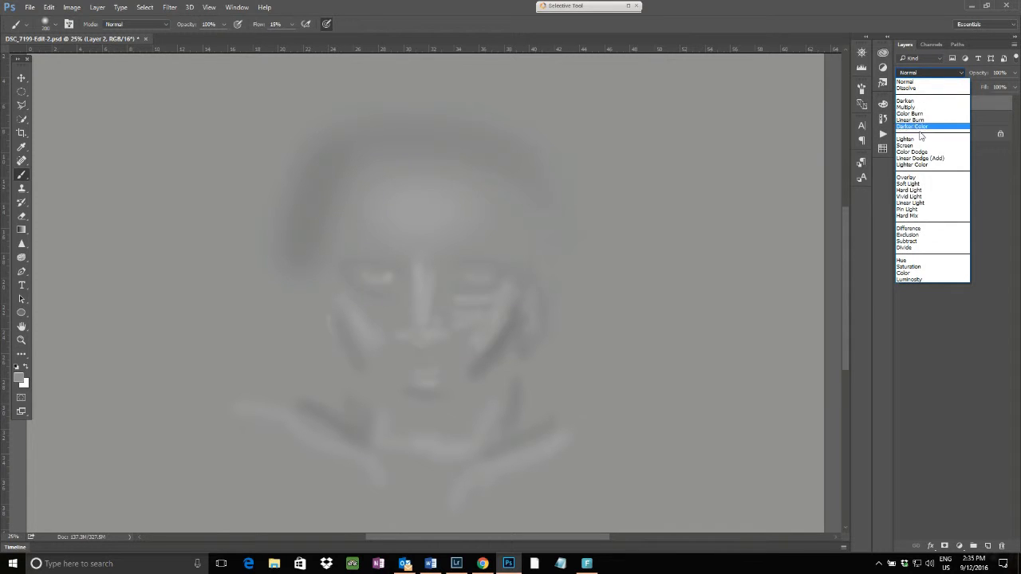
left_click(920, 179)
left_click(1013, 72)
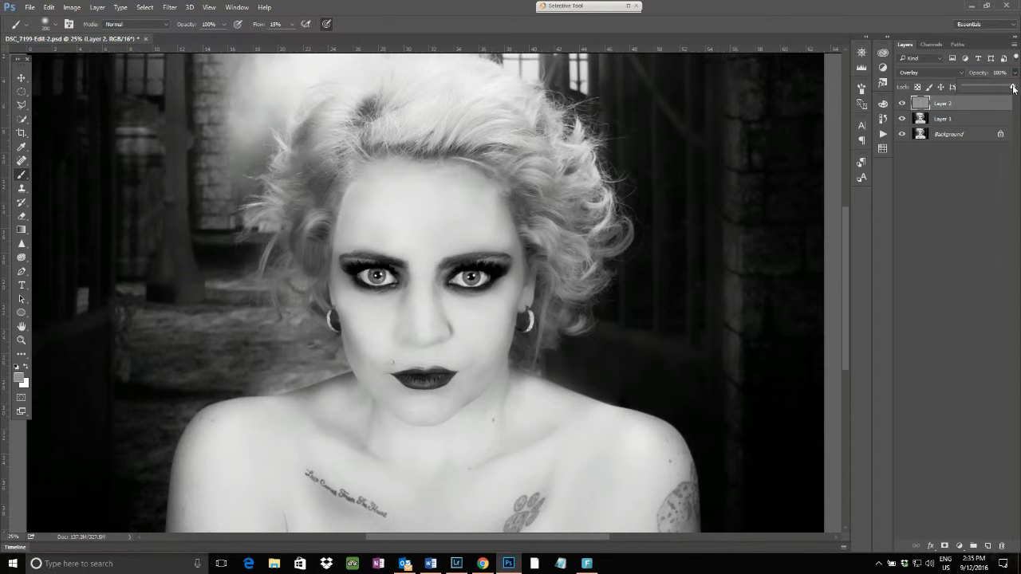
mouse_move(975, 90)
left_mouse_down()
mouse_move(955, 93)
mouse_move(995, 93)
left_mouse_up()
Step: Create a new layer in Overlay mode, filled with the Overlay-neutral 50% gray
key("ctrl+shift+n")
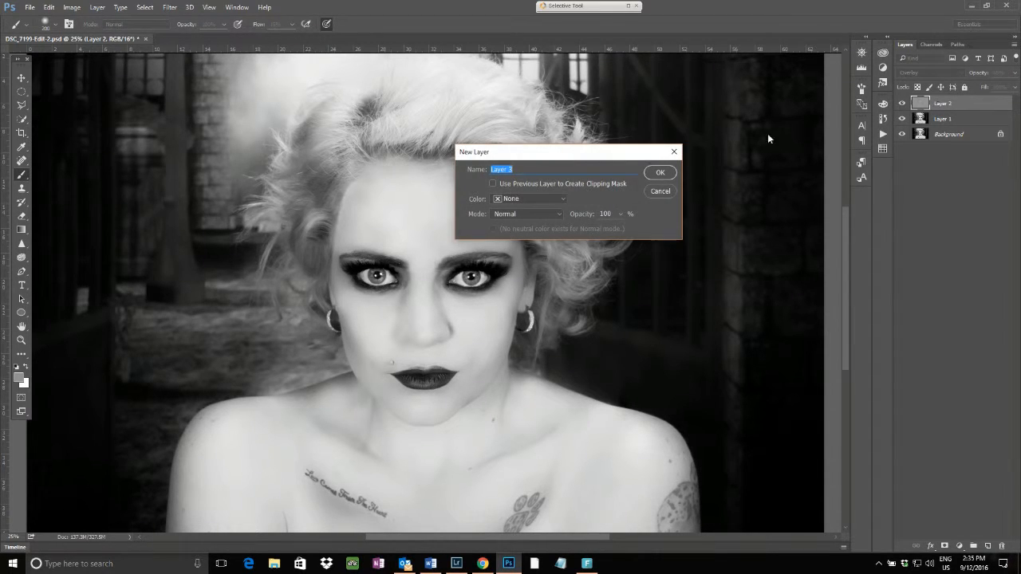
left_click(554, 212)
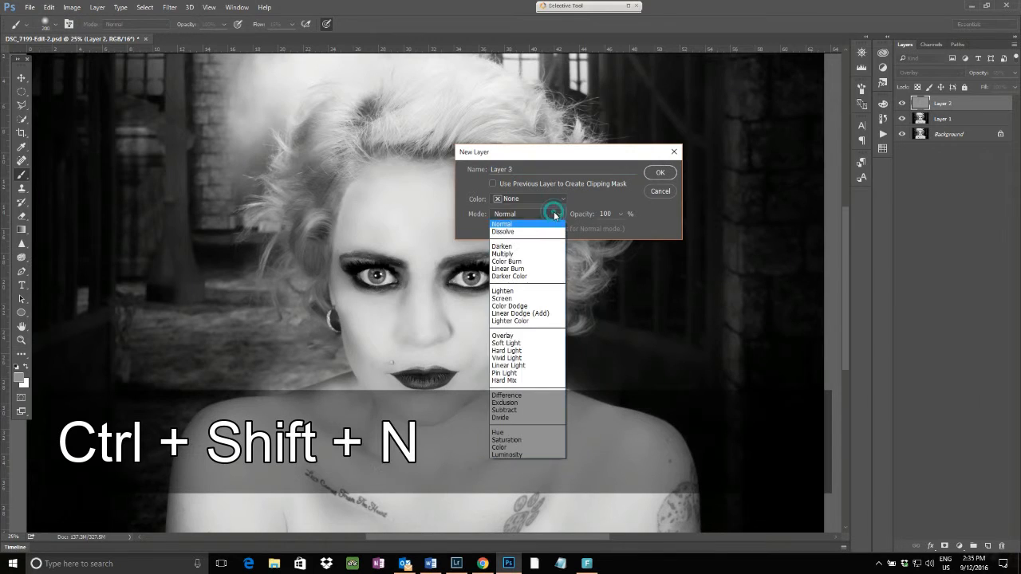
left_click(523, 335)
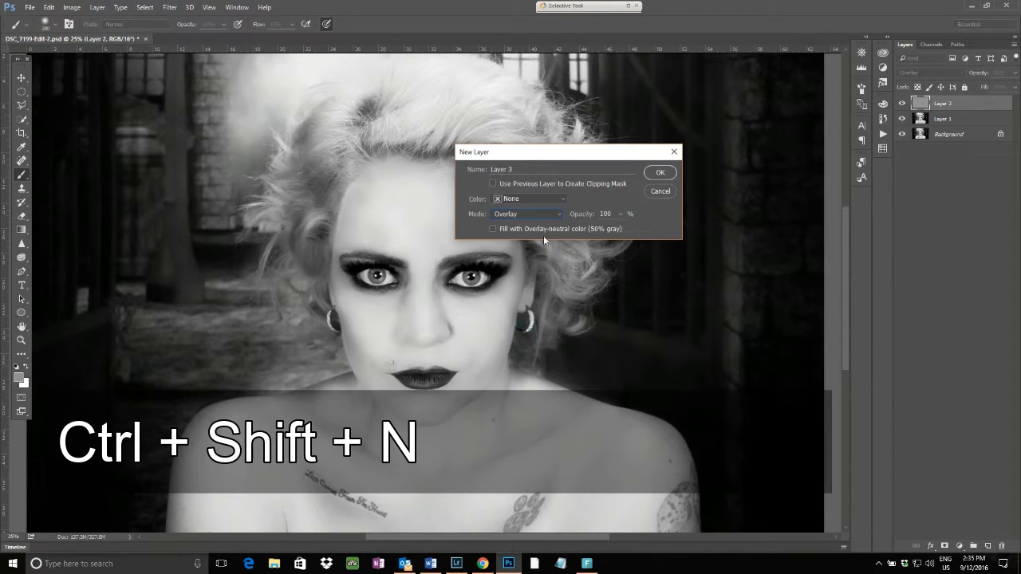
left_click(492, 228)
left_click(660, 175)
Step: Restore the default black and white colors and darken the background on both sides of the portrait with a very large black brush
key("ctrl+minus")
key("ctrl+minus")
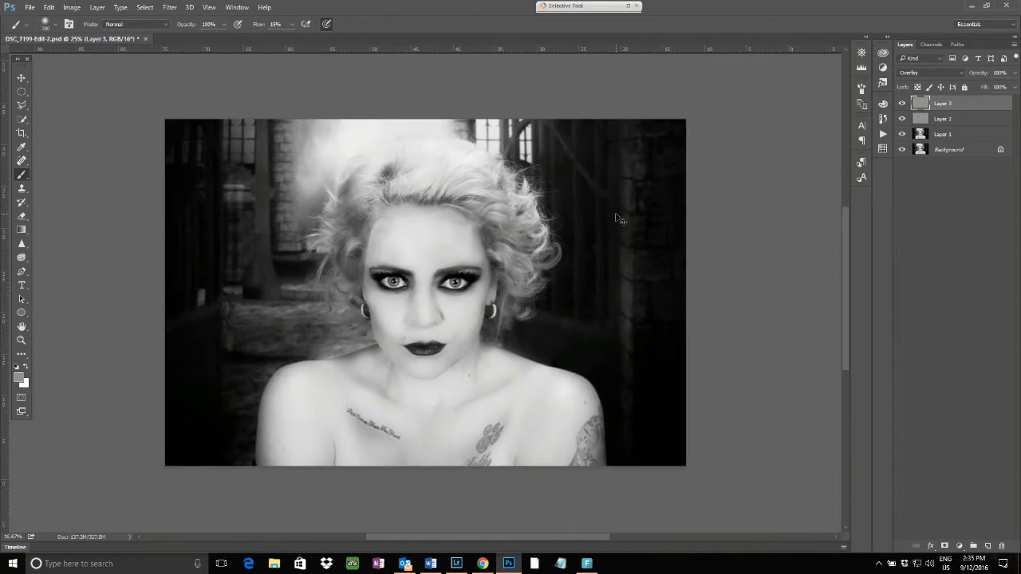
key("ctrl+plus")
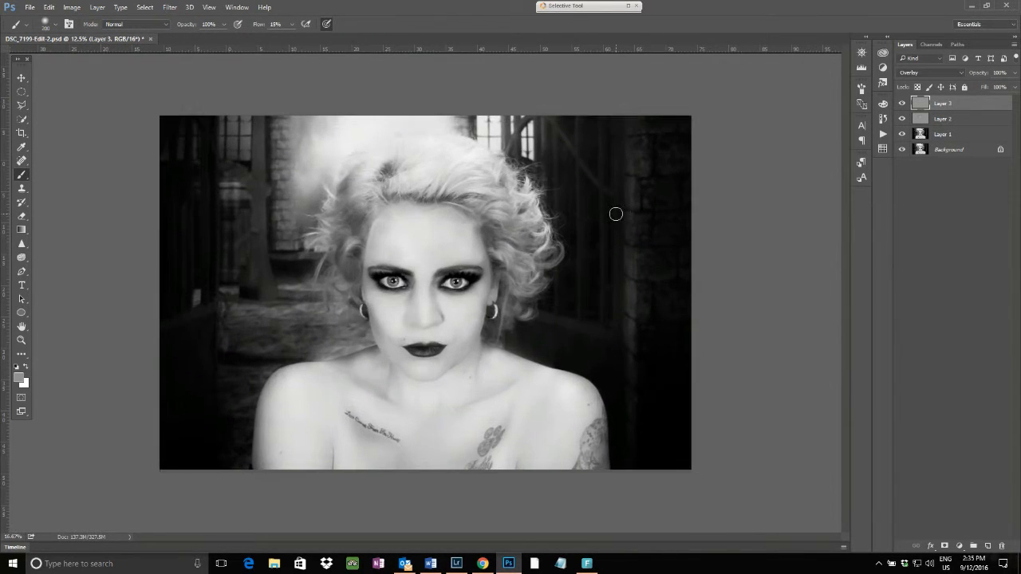
key("bracketright")
key("bracketright")
key("bracketright")
key("bracketright")
key("bracketright")
key("bracketright")
key("bracketright")
key("bracketright")
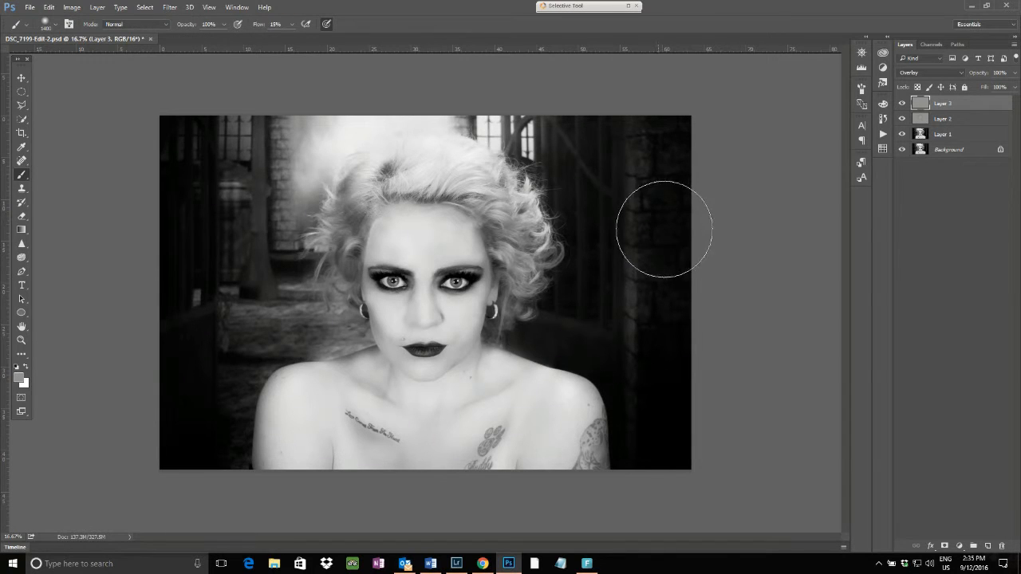
key("d")
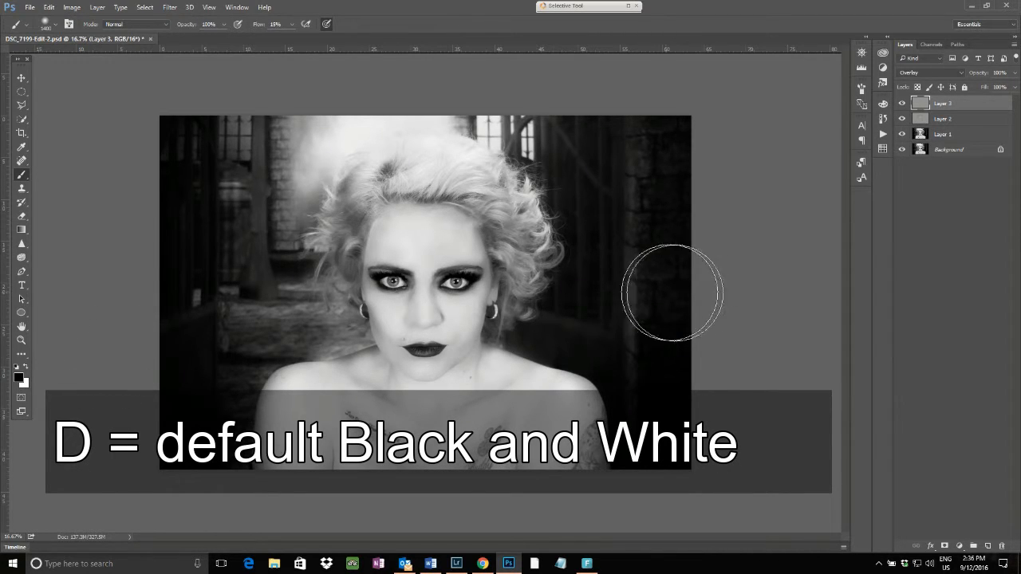
mouse_move(680, 317)
left_mouse_down()
mouse_move(691, 240)
mouse_move(685, 95)
mouse_move(688, 465)
left_mouse_up()
mouse_move(568, 103)
left_mouse_down()
mouse_move(582, 171)
mouse_move(580, 258)
left_mouse_up()
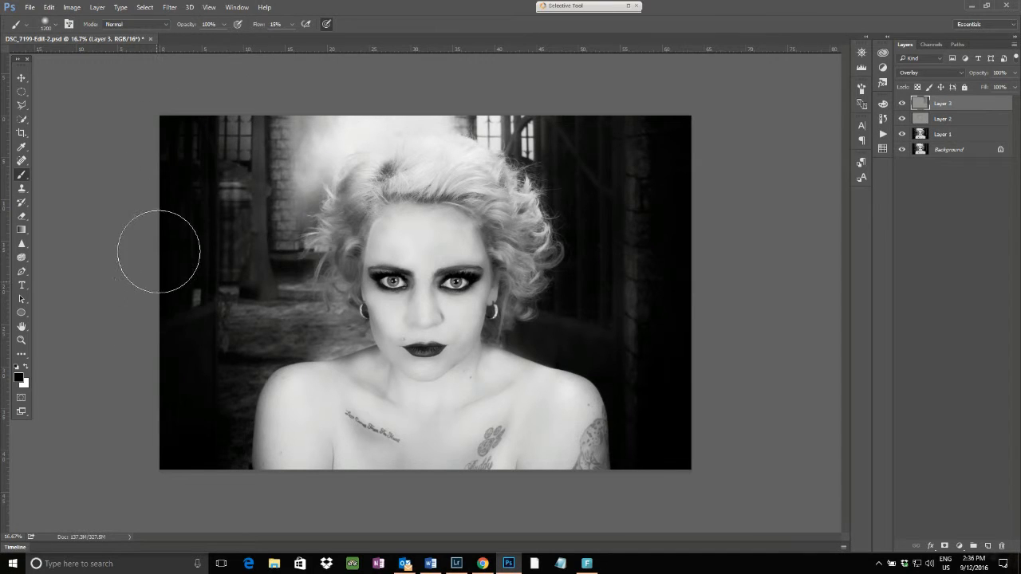
mouse_move(246, 330)
left_mouse_down()
mouse_move(221, 370)
mouse_move(237, 332)
left_mouse_up()
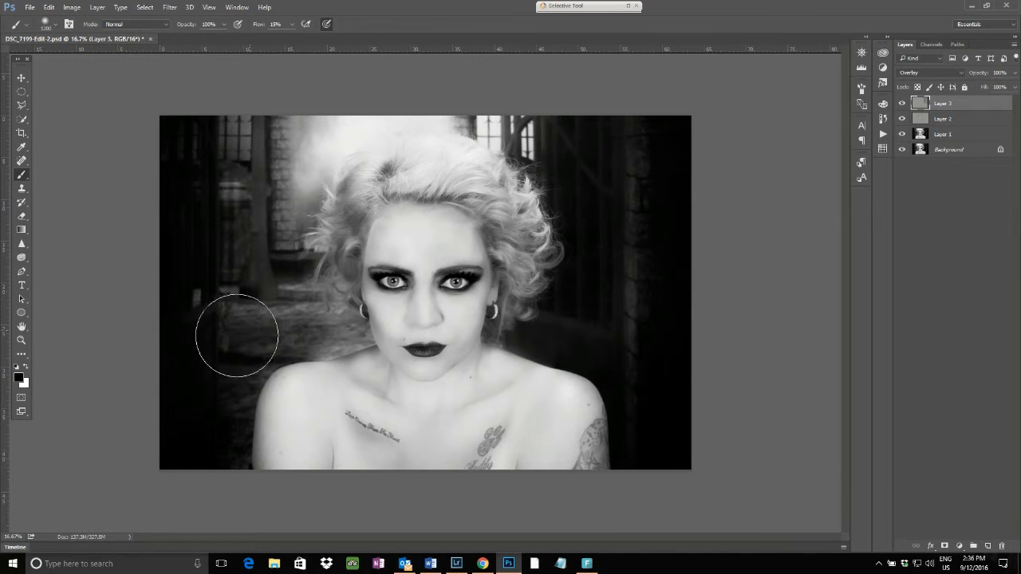
mouse_move(269, 250)
left_mouse_down()
mouse_move(272, 141)
mouse_move(275, 159)
mouse_move(318, 164)
left_mouse_up()
mouse_move(554, 126)
left_mouse_down()
mouse_move(613, 171)
mouse_move(608, 312)
mouse_move(640, 348)
mouse_move(657, 443)
mouse_move(665, 401)
left_mouse_up()
Step: Switch to white with a smaller brush and lighten the background pillars, bright window area and floor edges on both sides of the woman
key("bracketleft")
key("bracketleft")
key("bracketleft")
key("bracketleft")
key("bracketleft")
key("bracketleft")
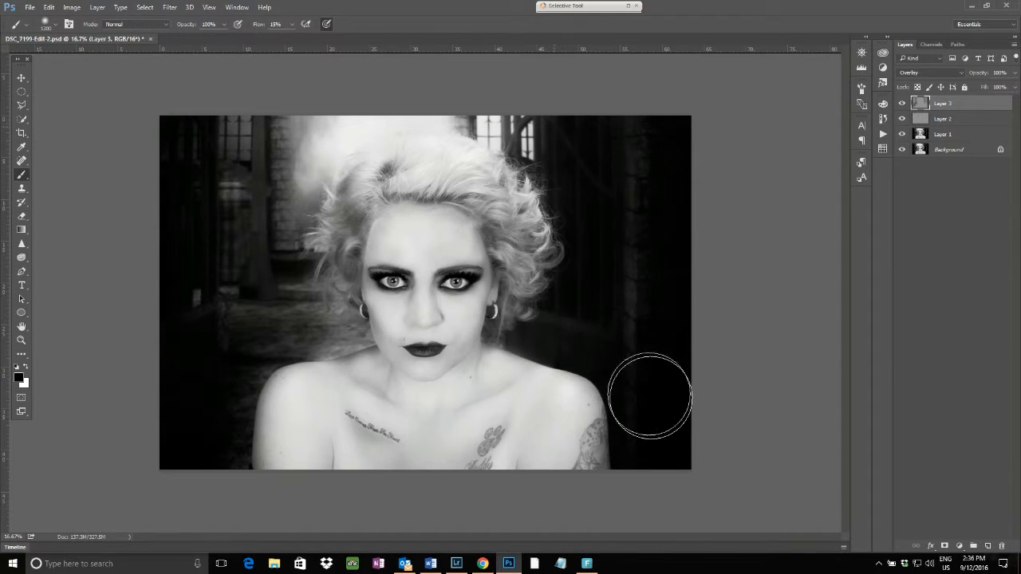
key("bracketleft")
key("bracketleft")
key("x")
mouse_move(630, 285)
left_mouse_down()
mouse_move(634, 124)
mouse_move(640, 298)
mouse_move(627, 408)
mouse_move(599, 335)
mouse_move(542, 315)
mouse_move(587, 259)
mouse_move(554, 130)
mouse_move(516, 126)
mouse_move(488, 150)
left_mouse_up()
mouse_move(348, 128)
left_mouse_down()
mouse_move(314, 125)
mouse_move(316, 155)
mouse_move(290, 191)
mouse_move(292, 158)
mouse_move(311, 112)
mouse_move(291, 217)
mouse_move(307, 237)
mouse_move(302, 271)
mouse_move(320, 288)
mouse_move(315, 321)
mouse_move(348, 336)
mouse_move(313, 335)
left_mouse_up()
left_click_drag(264, 123, 260, 280)
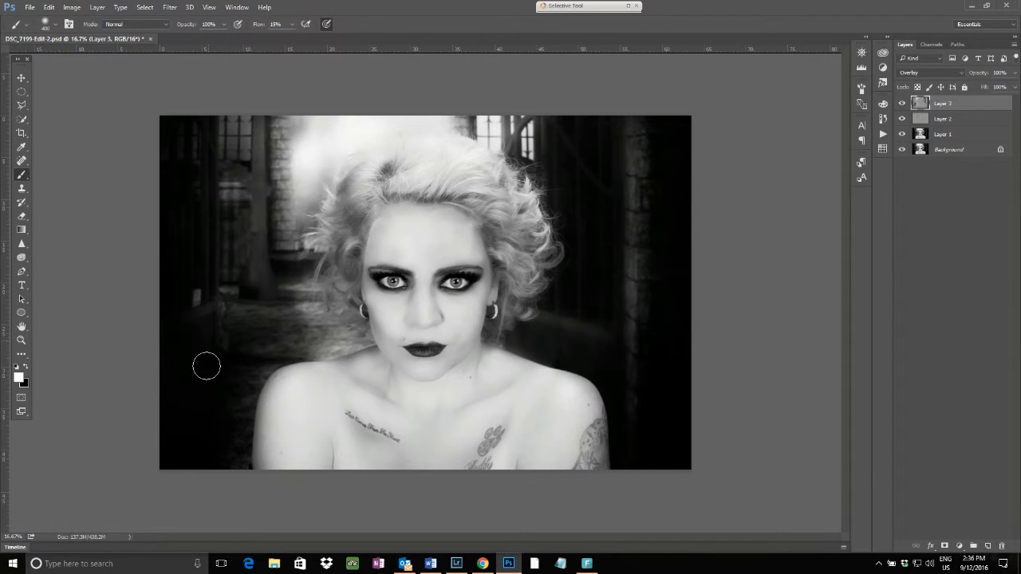
left_click(211, 311)
left_click(209, 324)
Step: Compare the portrait with the background painting on Layer 3 hidden and shown
left_click(902, 105)
left_click(902, 104)
left_click(902, 105)
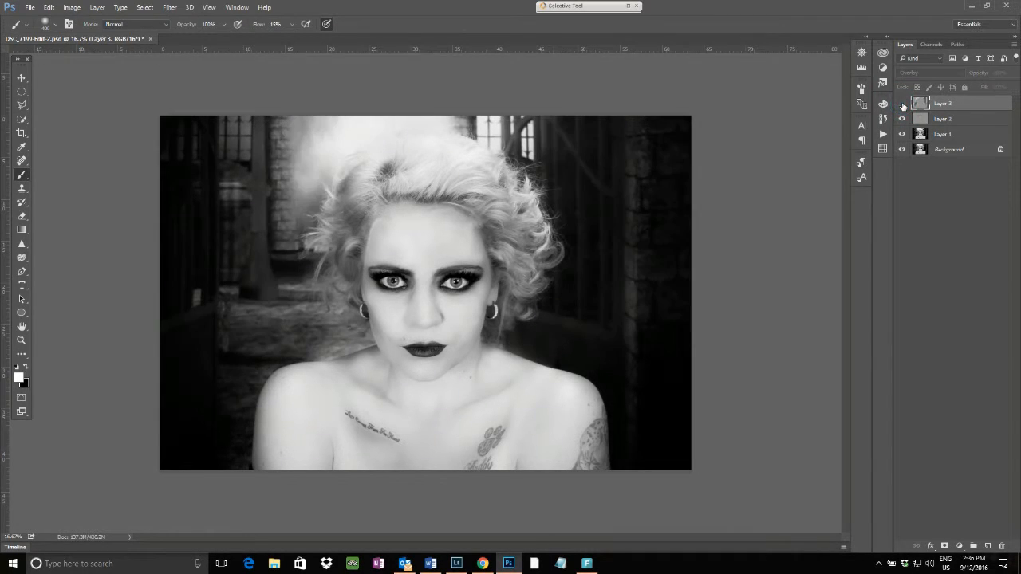
left_click(902, 105)
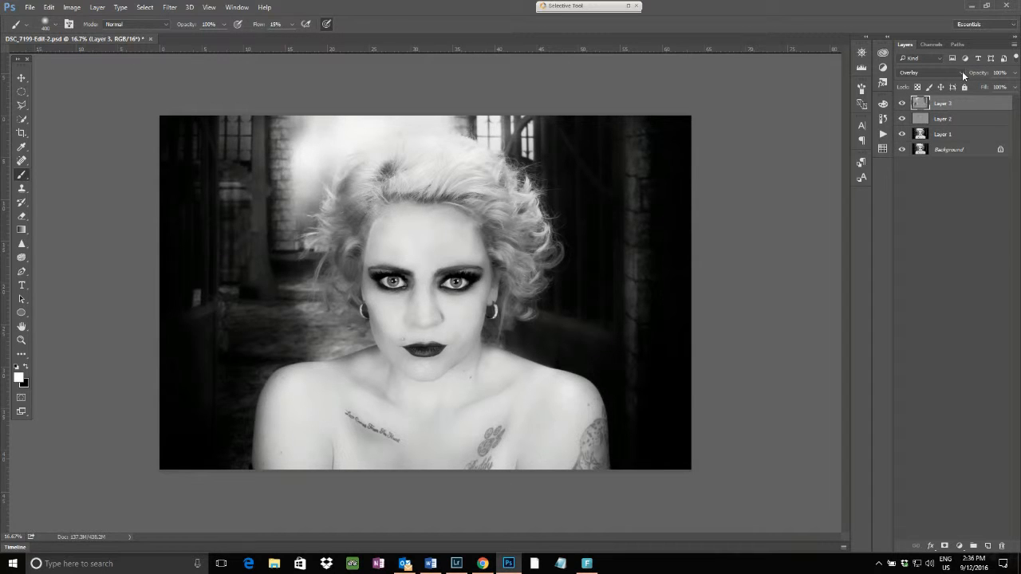
Step: Switch Layer 3 to Normal to examine its strokes, return it to Overlay, and compare the image without Layers 2 and 3
left_click(962, 71)
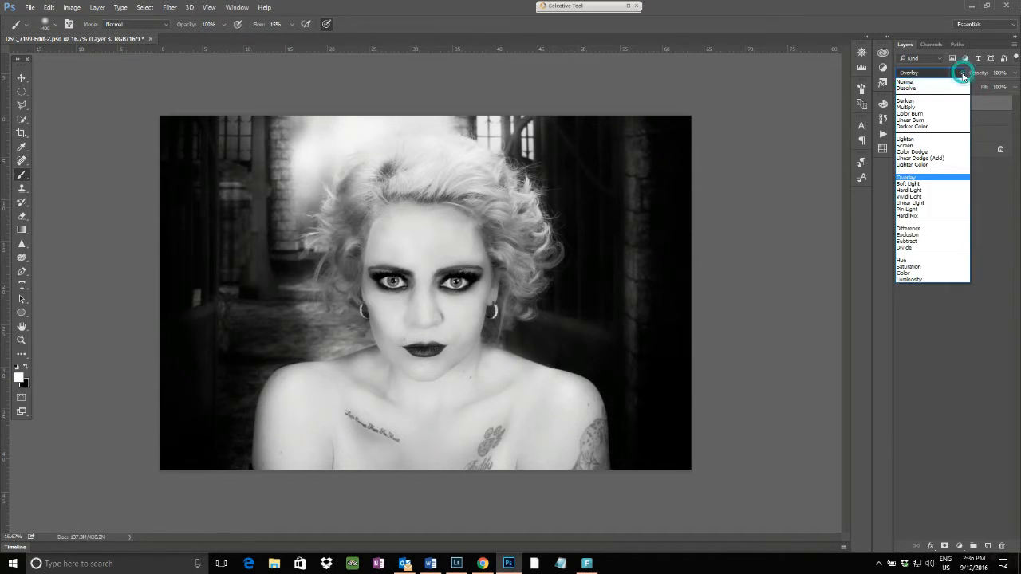
left_click(942, 73)
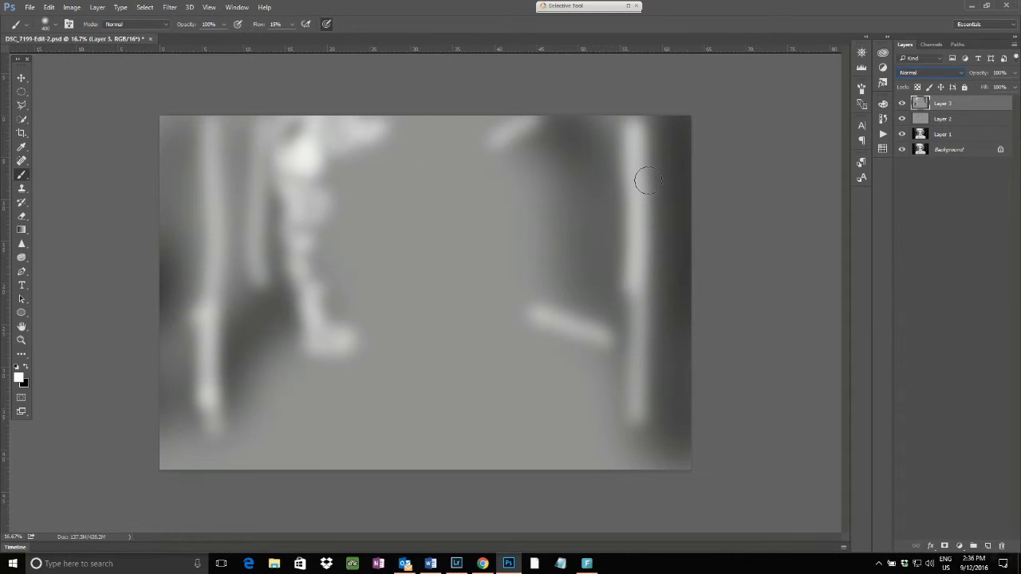
left_click(941, 71)
left_click(924, 176)
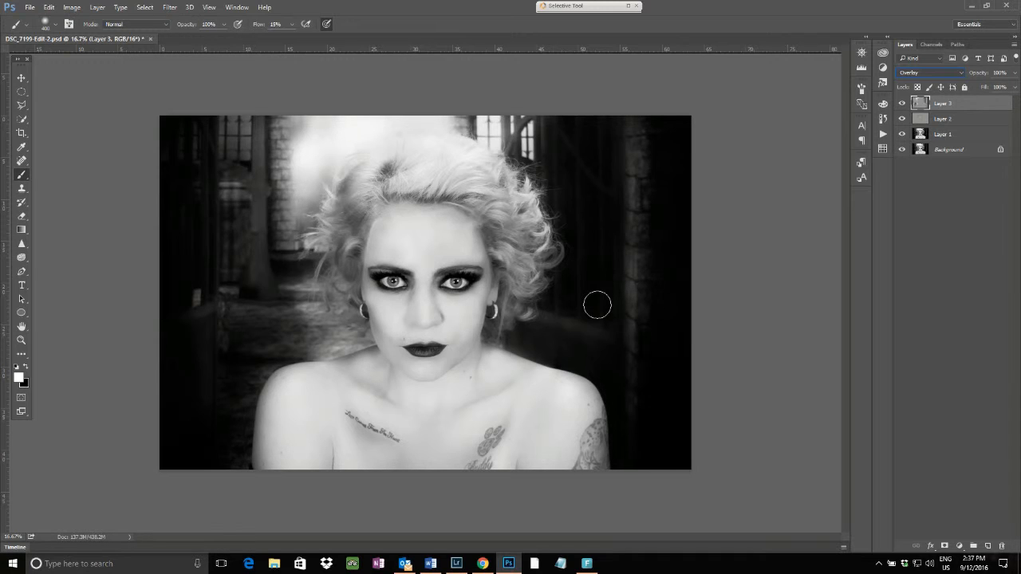
left_click_drag(902, 104, 903, 119)
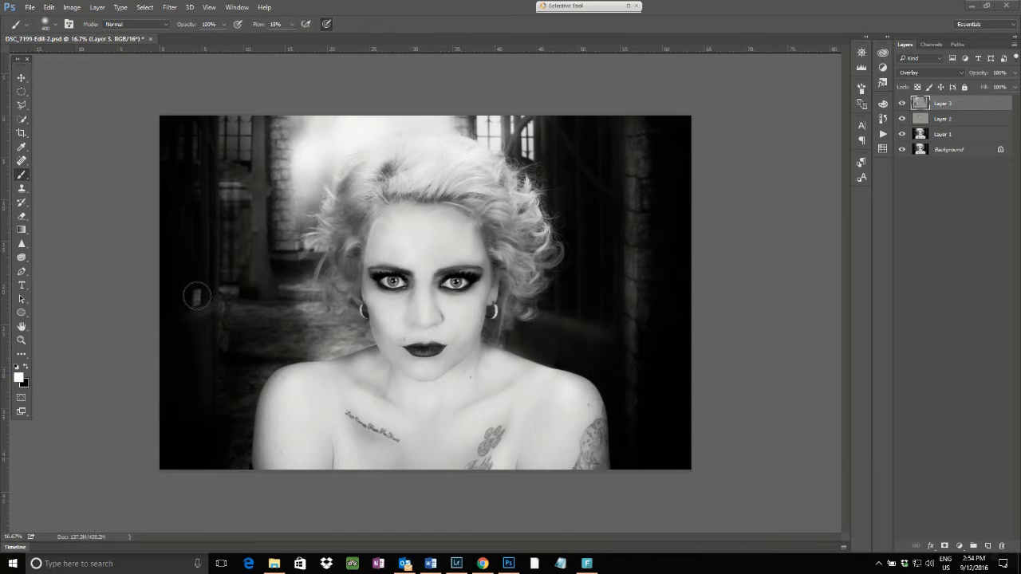
Step: Lighten the door edge beside the shoulder and the stone pillar on the opposite side with a smaller white brush
left_click(26, 367)
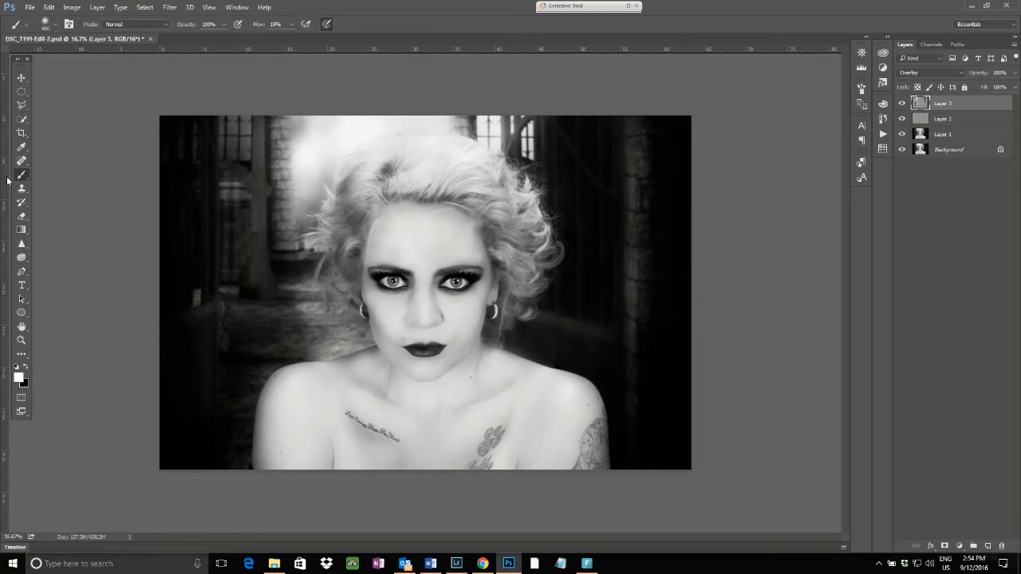
left_click(26, 367)
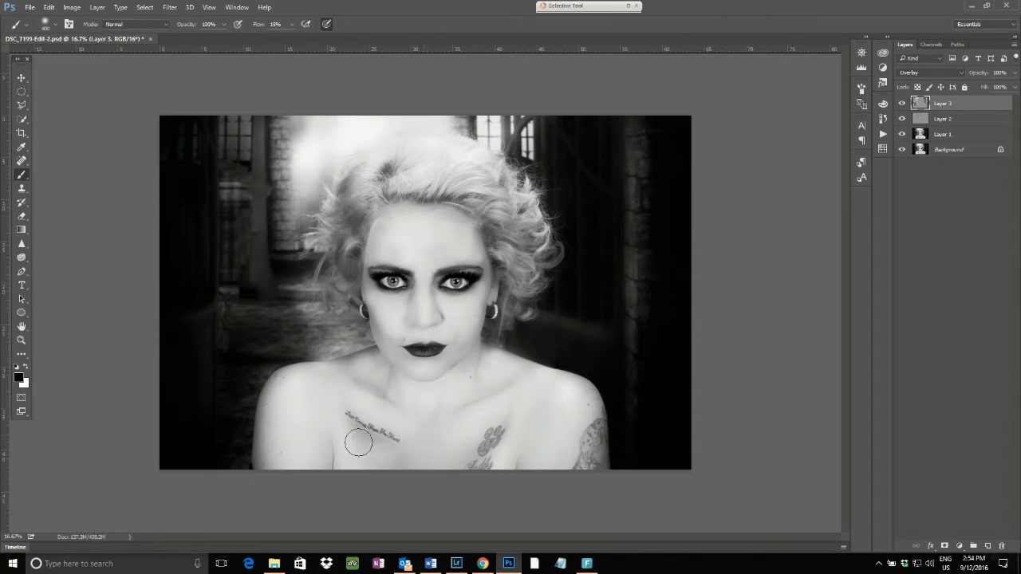
left_click(27, 366)
key("bracketleft")
key("bracketleft")
key("bracketleft")
key("bracketleft")
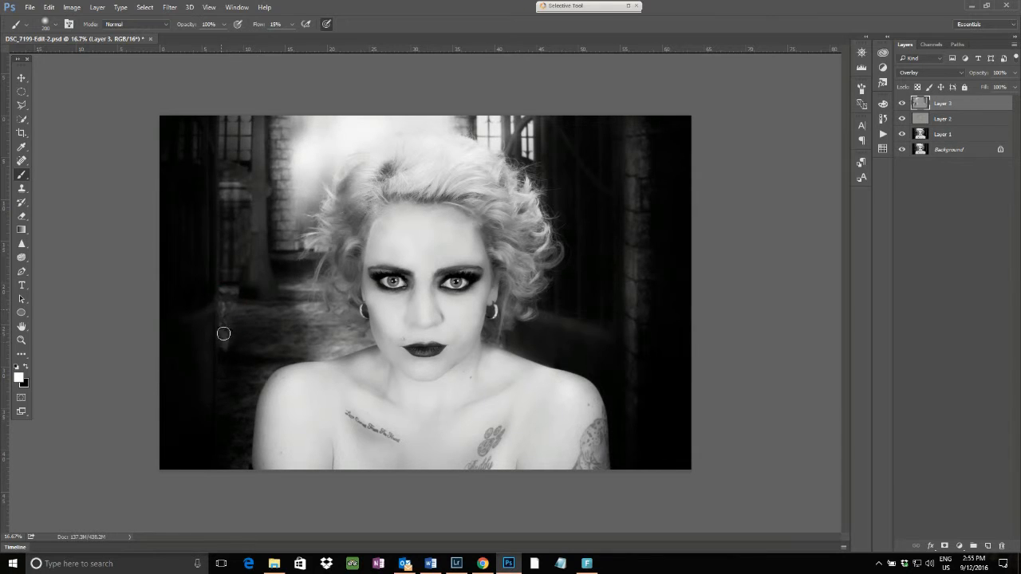
mouse_move(226, 347)
left_mouse_down()
mouse_move(217, 306)
mouse_move(178, 319)
mouse_move(221, 308)
mouse_move(217, 289)
mouse_move(218, 330)
left_mouse_up()
left_click_drag(637, 145, 638, 273)
left_click_drag(633, 316, 640, 136)
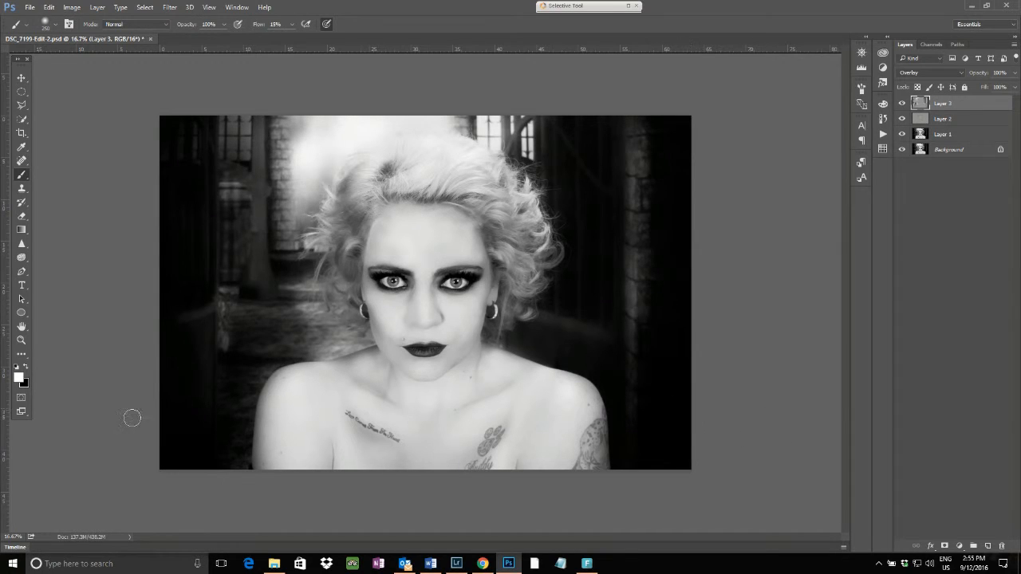
Step: Set black as the foreground color, add a blank Layer 4, and hide Layers 2 and 3
left_click(25, 367)
left_click(988, 546)
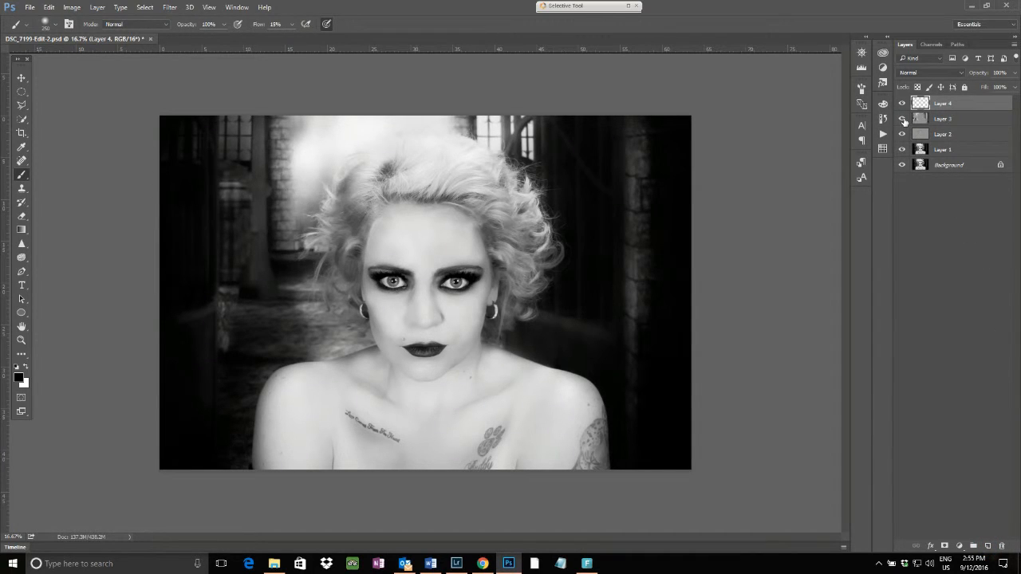
left_click_drag(903, 119, 903, 134)
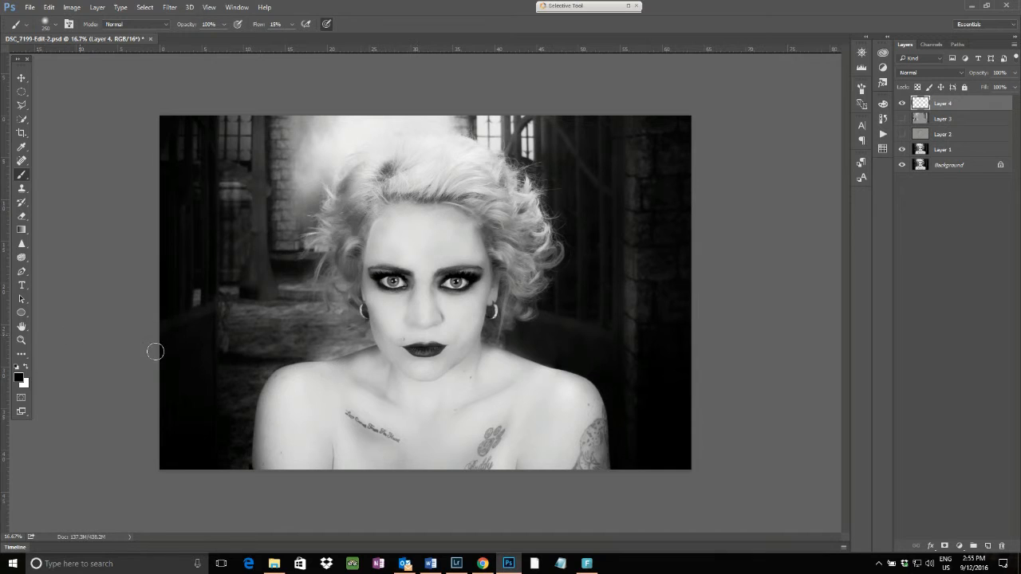
Step: Undo the first black stroke on the cheek, lower the brush opacity to 10%, and darken below the eye on Layer 4
mouse_move(444, 297)
left_mouse_down()
mouse_move(476, 304)
mouse_move(452, 301)
mouse_move(485, 295)
mouse_move(430, 289)
mouse_move(451, 315)
left_mouse_up()
key("ctrl+alt+z")
key("1")
left_click_drag(444, 297, 475, 292)
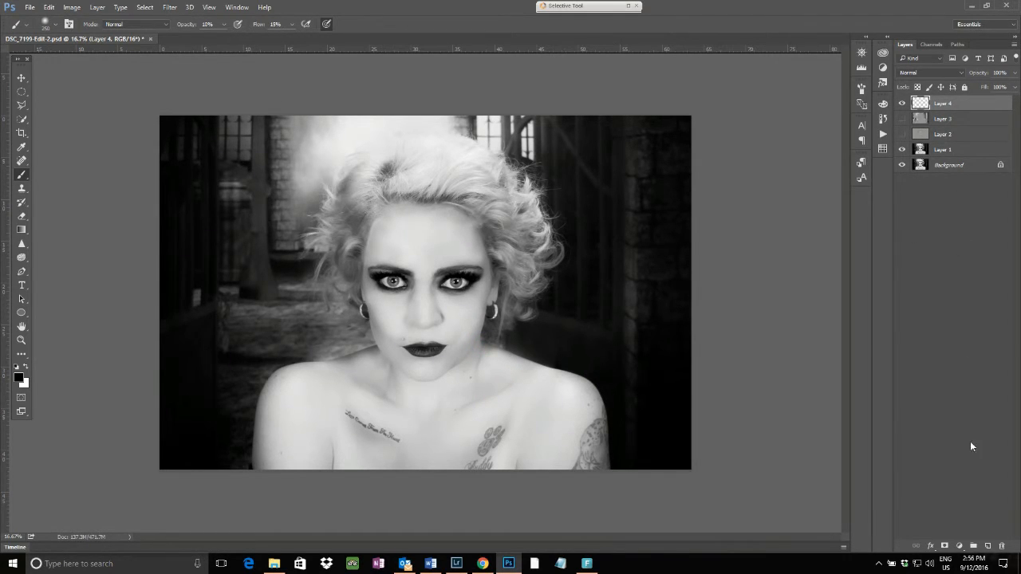
Step: Add a blank Layer 5 and lighten the hair, both eyes and the cheek with white on it
left_click(987, 546)
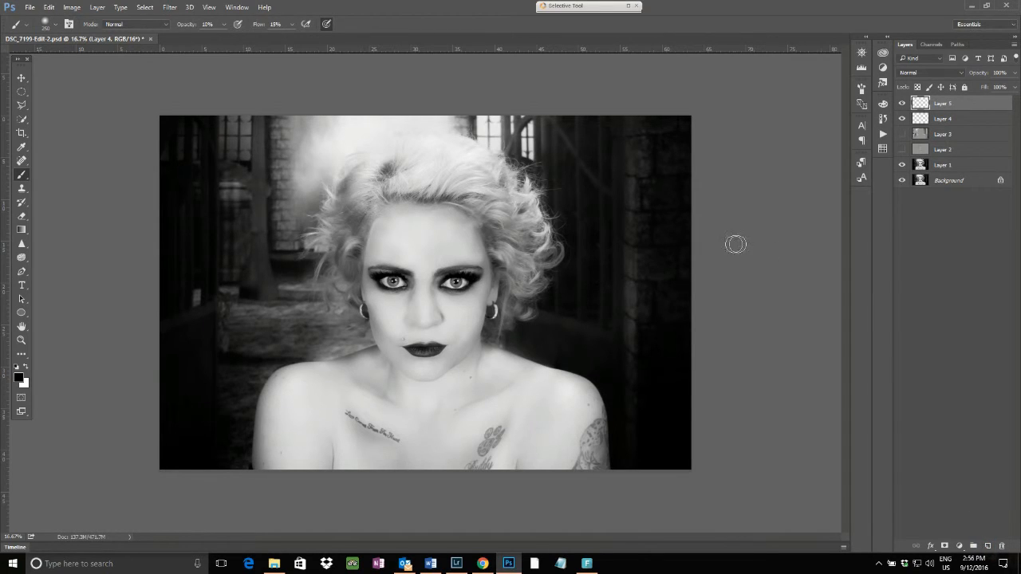
key("x")
left_click_drag(426, 170, 462, 167)
left_click_drag(450, 281, 474, 283)
left_click_drag(405, 285, 386, 281)
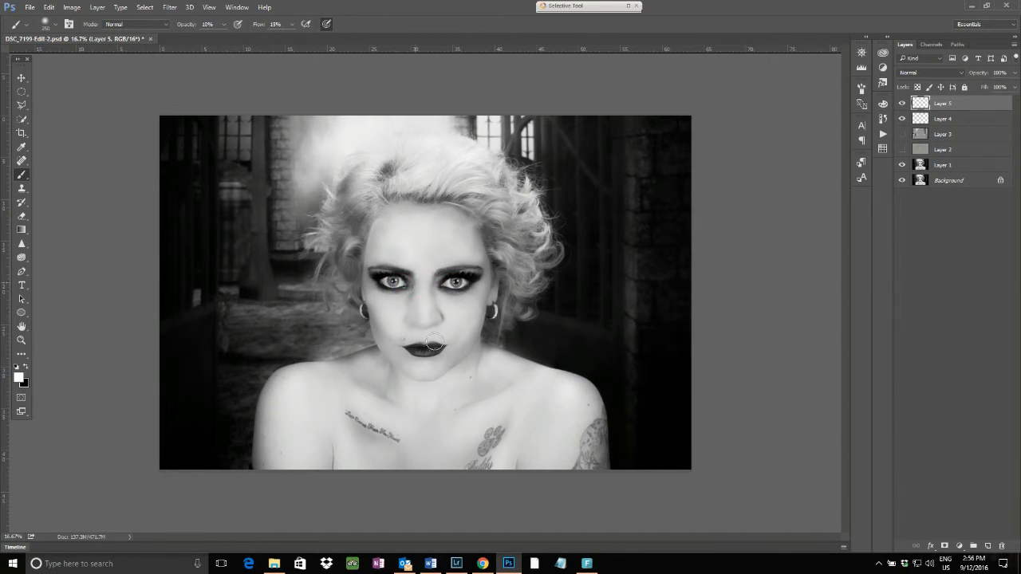
left_click(460, 314)
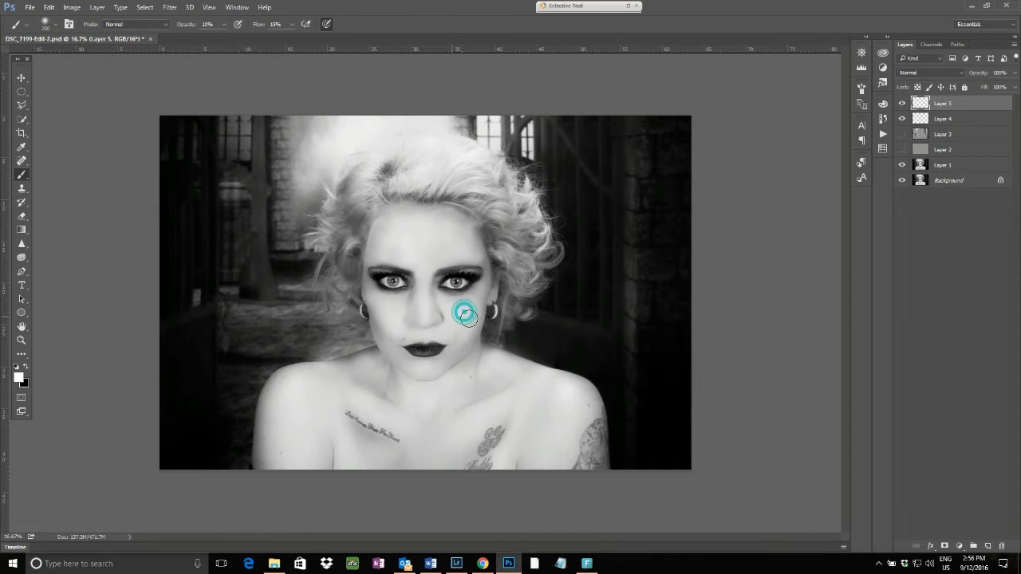
Step: Erase white paint near the hairline with the Eraser and reduce Layer 5's opacity to 3%
left_click(22, 217)
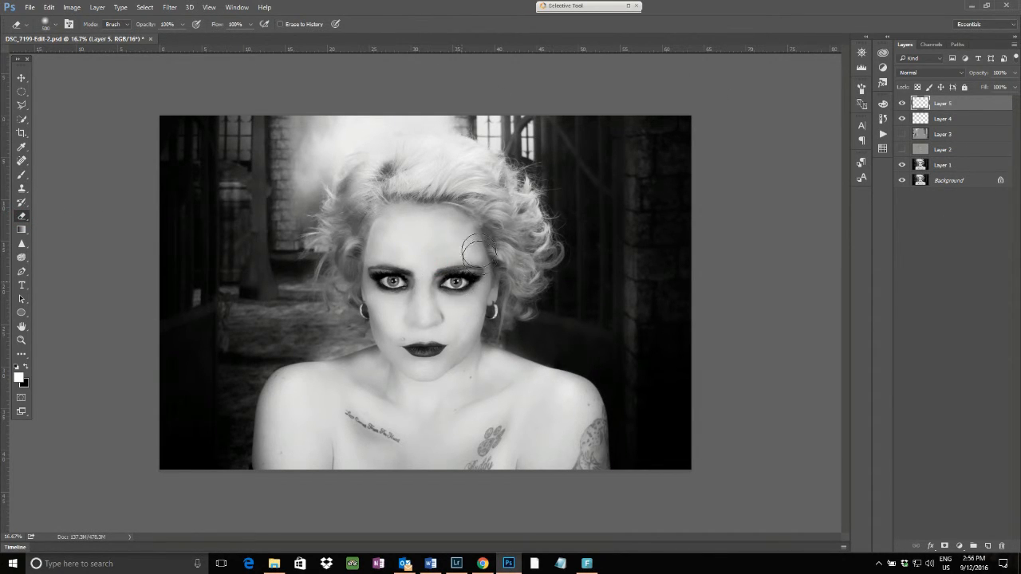
left_click(387, 191)
left_click(1014, 72)
left_click_drag(1011, 87, 942, 106)
Step: Compare the portrait with the painted Layers 4 and 5 hidden and shown
left_click(900, 103)
left_click(902, 103)
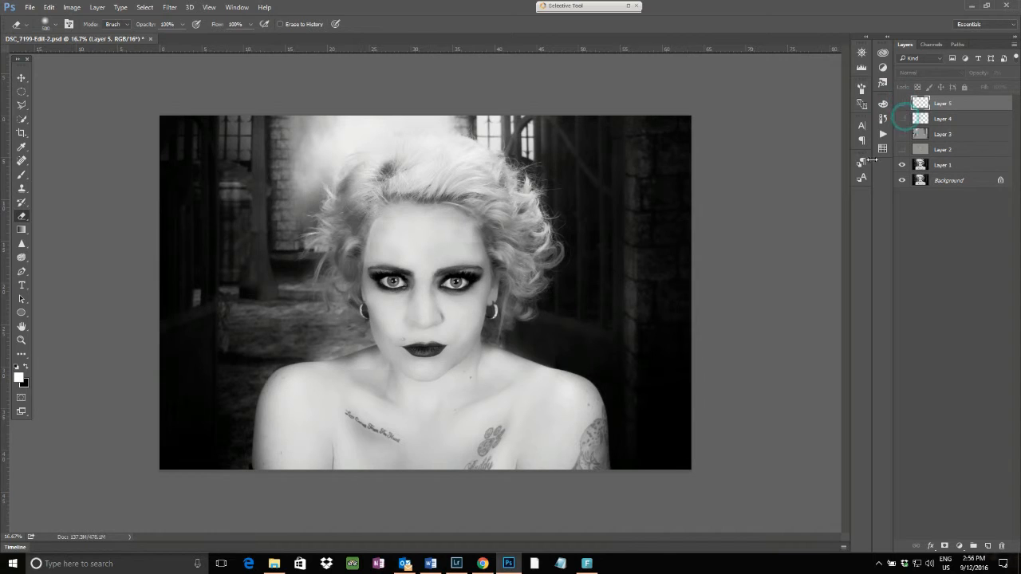
left_click(902, 119)
left_click(902, 119)
left_click(902, 119)
left_click(902, 104)
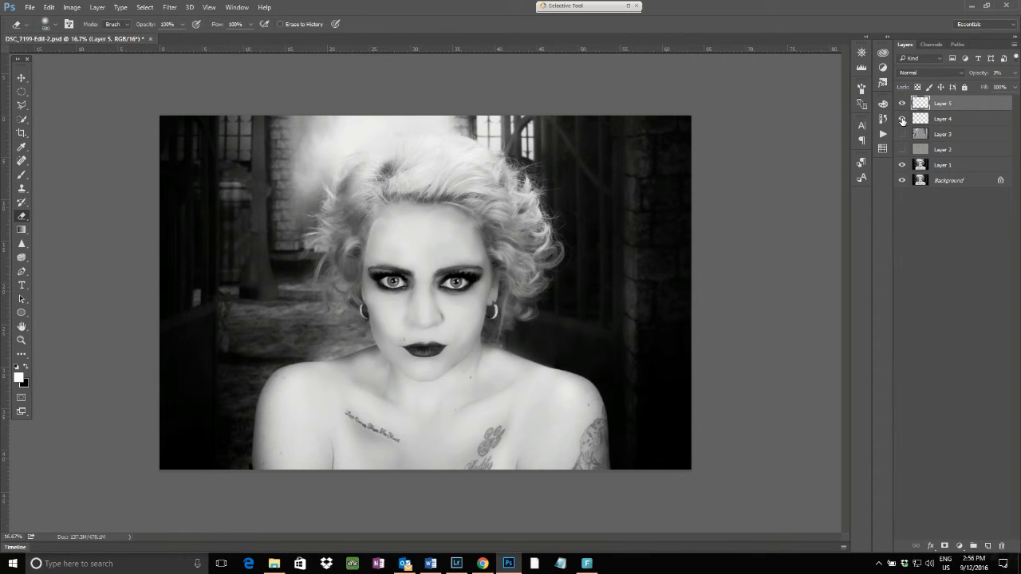
Step: Hide Layers 4 and 5 and show the Overlay Layers 2 and 3 again
left_click(902, 133)
left_click(902, 119)
left_click(902, 103)
left_click(902, 150)
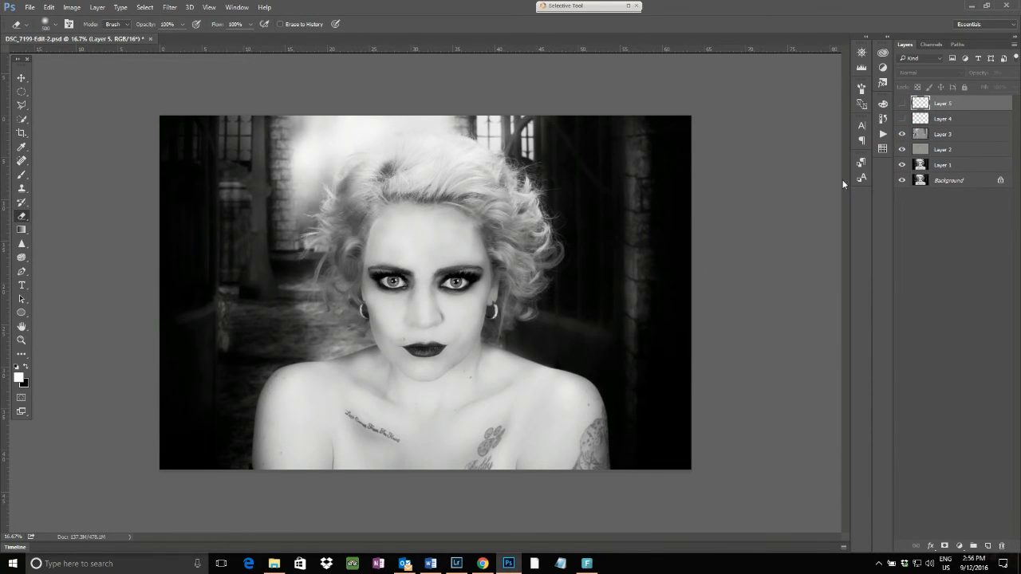